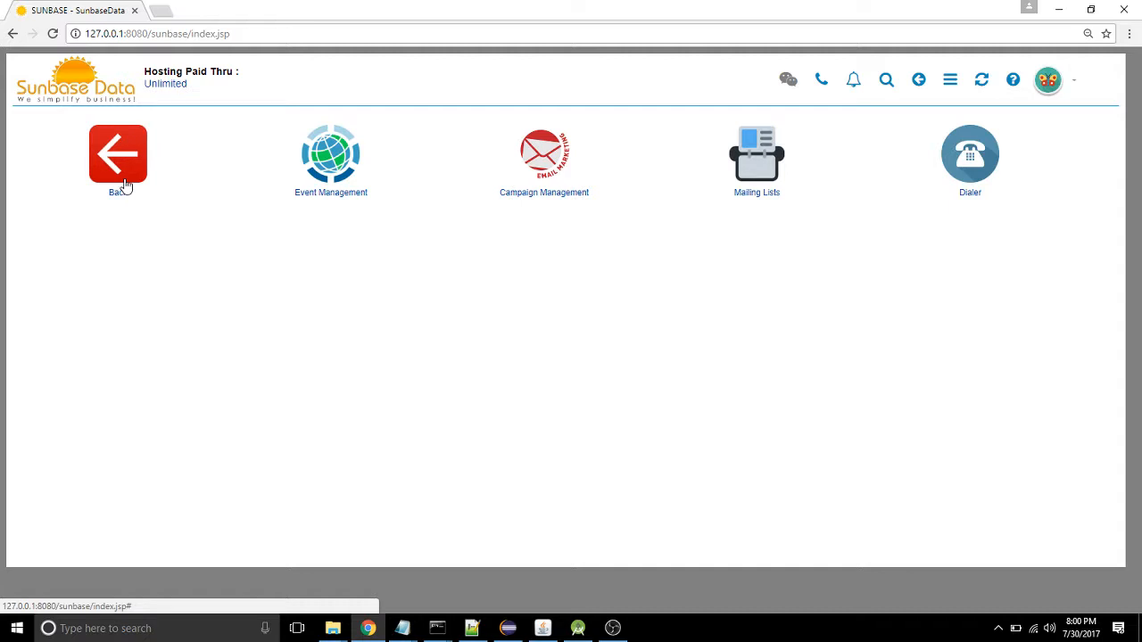
# Go to the Dialer Campaigns list in the dialer area of the Marketing section.
pyautogui.click(114, 145)
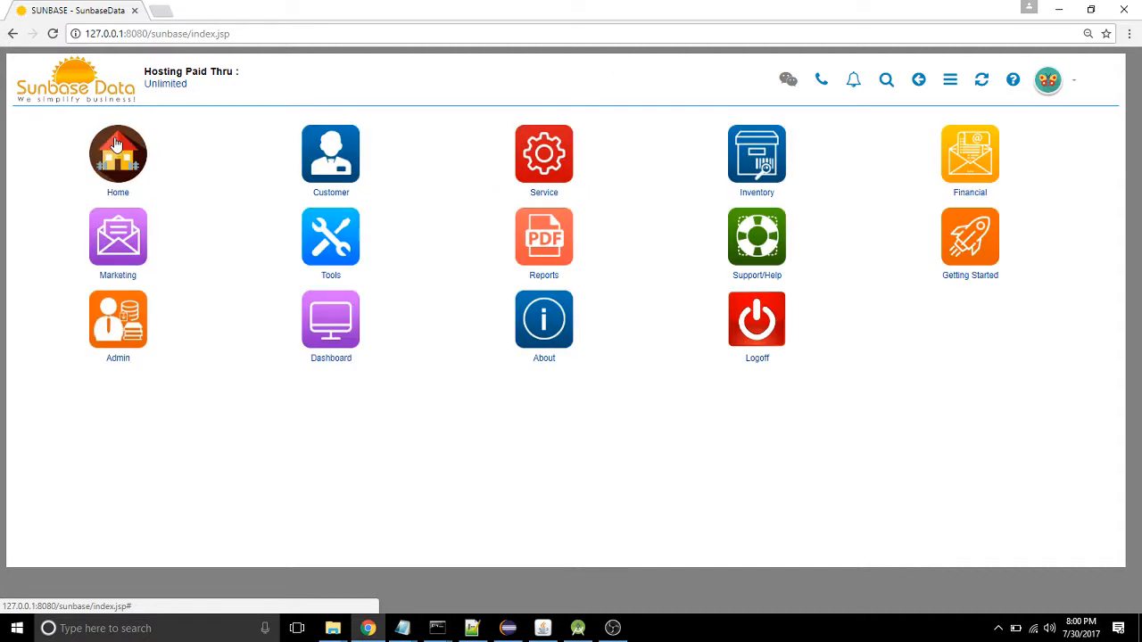
pyautogui.click(135, 251)
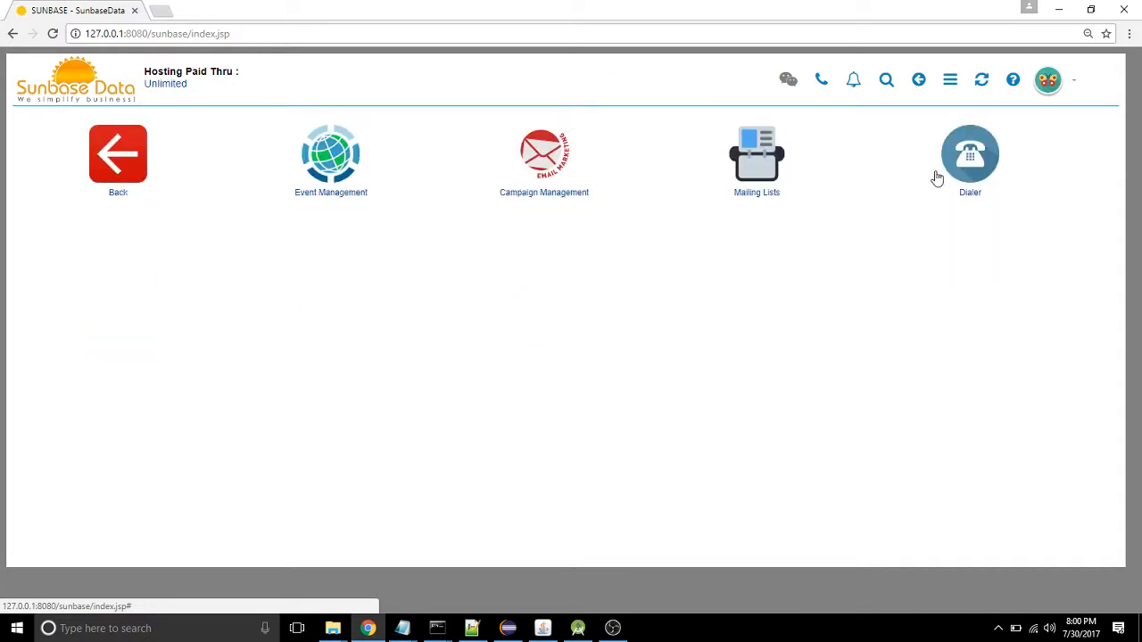
pyautogui.click(981, 181)
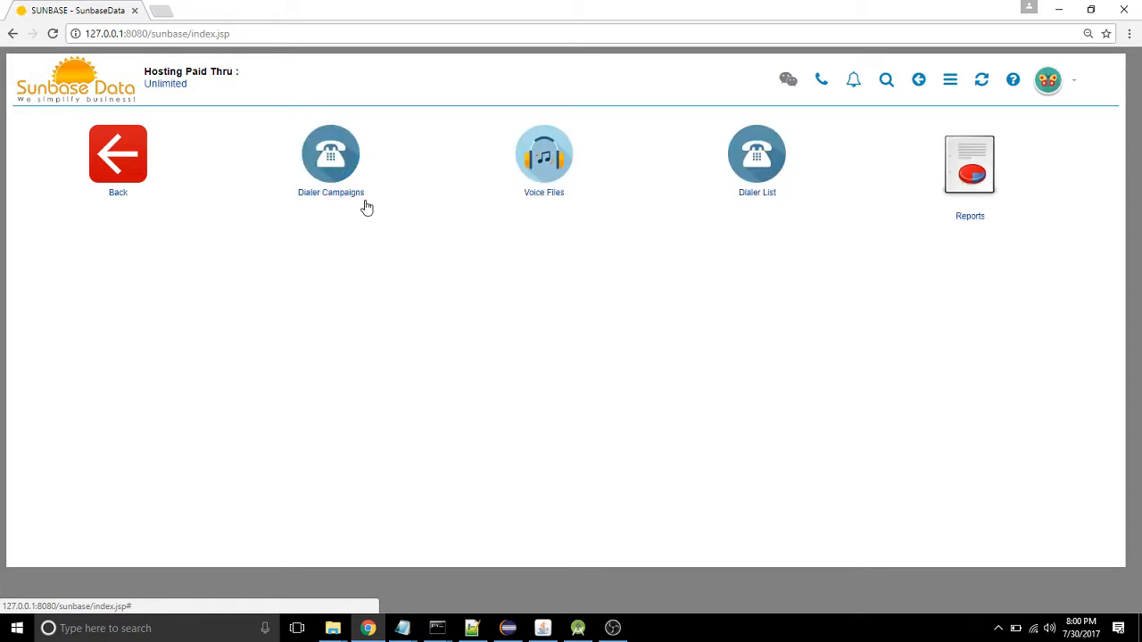
pyautogui.click(331, 161)
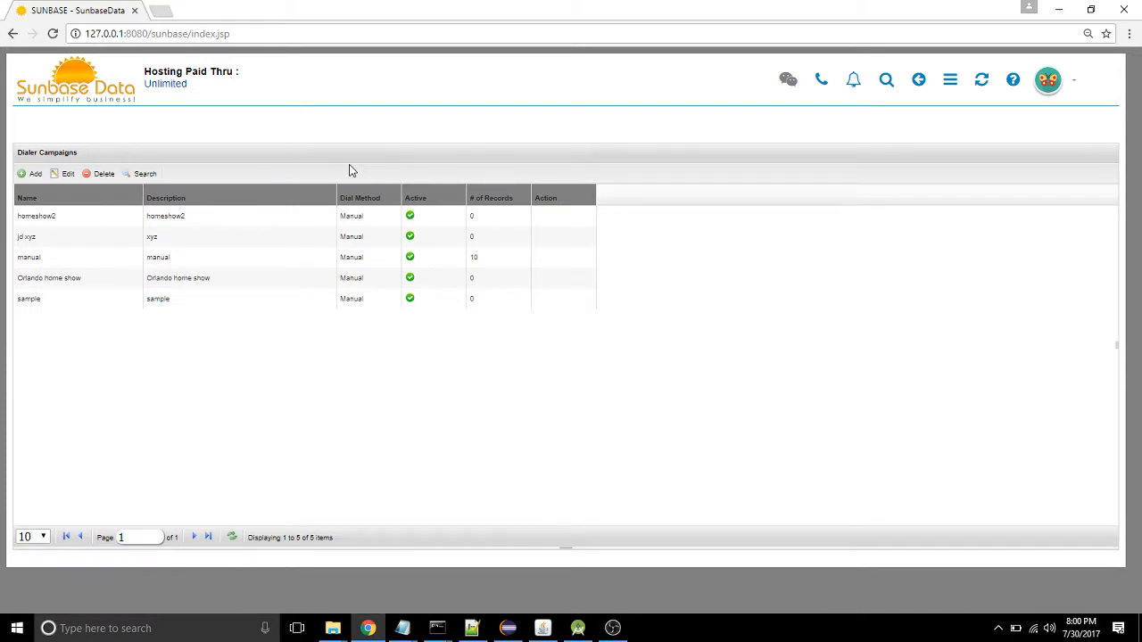
# Start a new dialer campaign with sample2 as both its campaign name and its description.
pyautogui.click(32, 173)
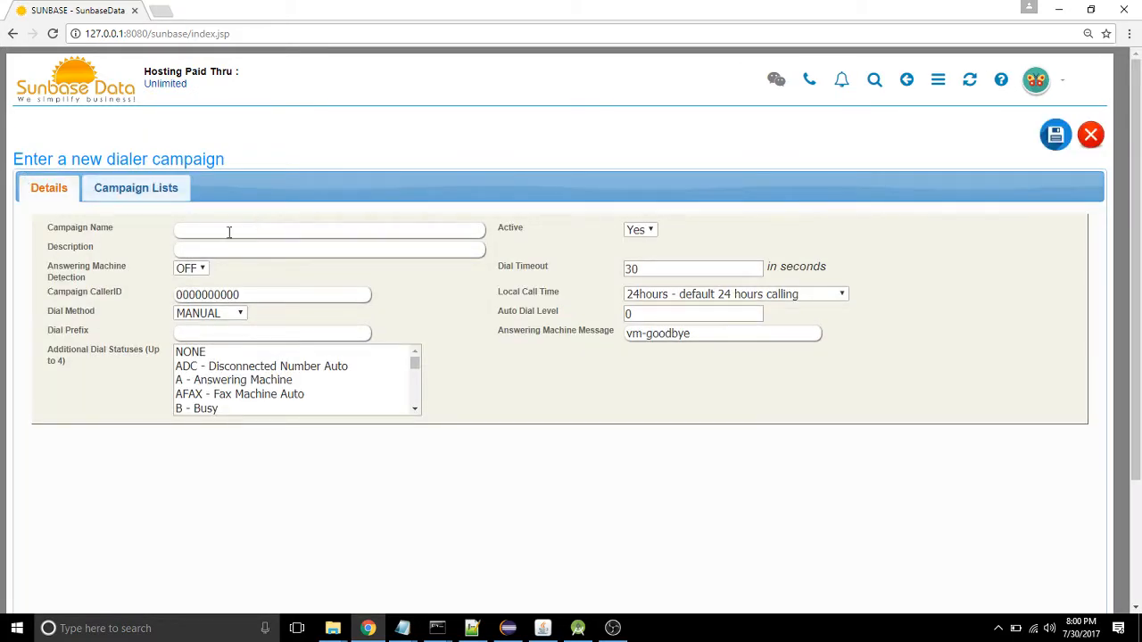
pyautogui.click(230, 231)
pyautogui.write('sample2')
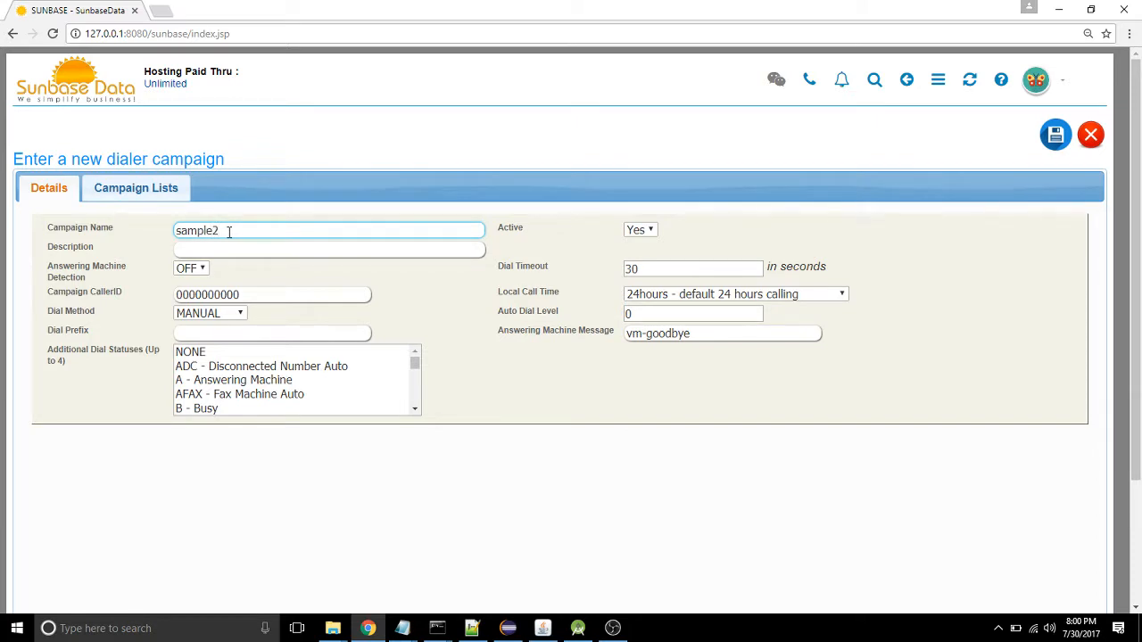
pyautogui.moveTo(268, 232); pyautogui.dragTo(100, 227)
pyautogui.hotkey('ctrl', 'c')
pyautogui.click(237, 251)
pyautogui.hotkey('ctrl', 'v')
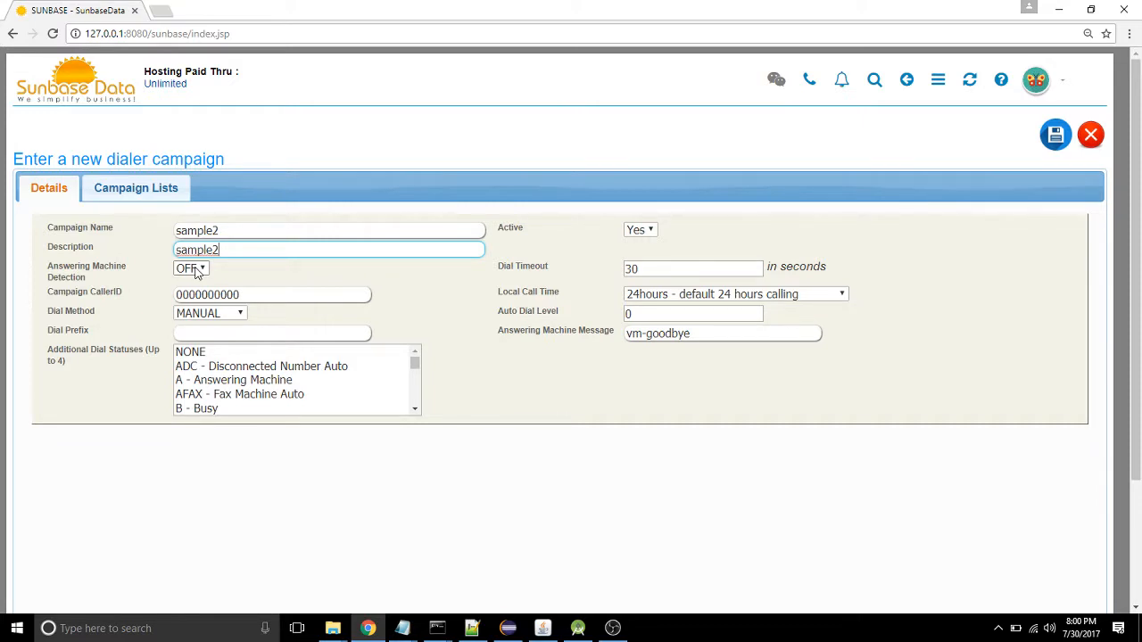
# Review the Active, Campaign CallerID, Dial Method and Dial Prefix settings of the new campaign.
pyautogui.click(646, 231)
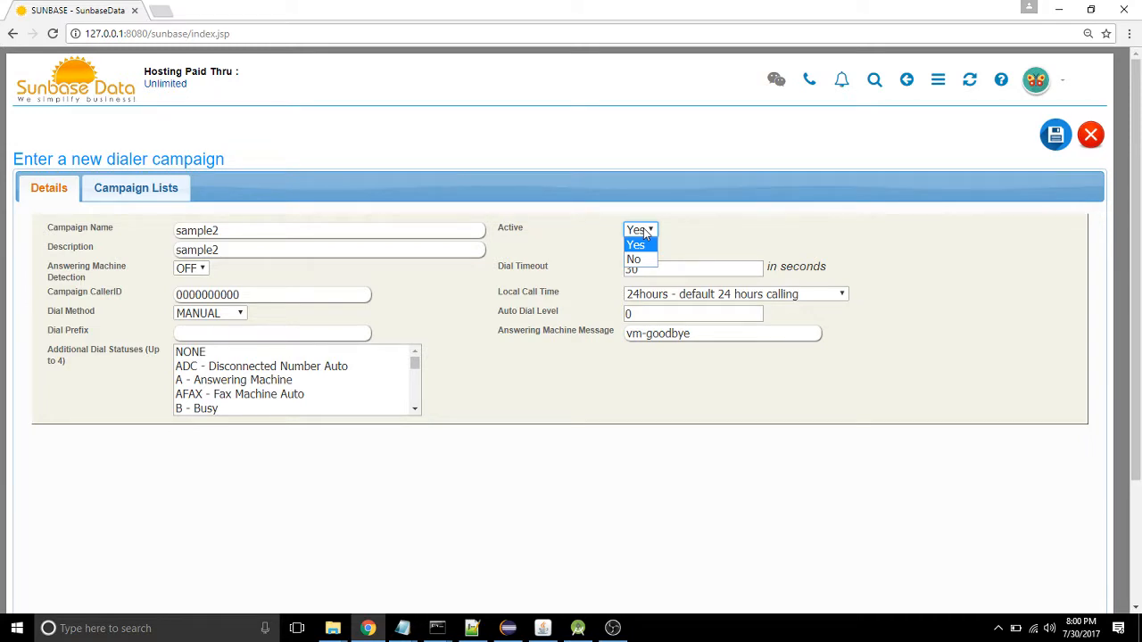
pyautogui.click(695, 223)
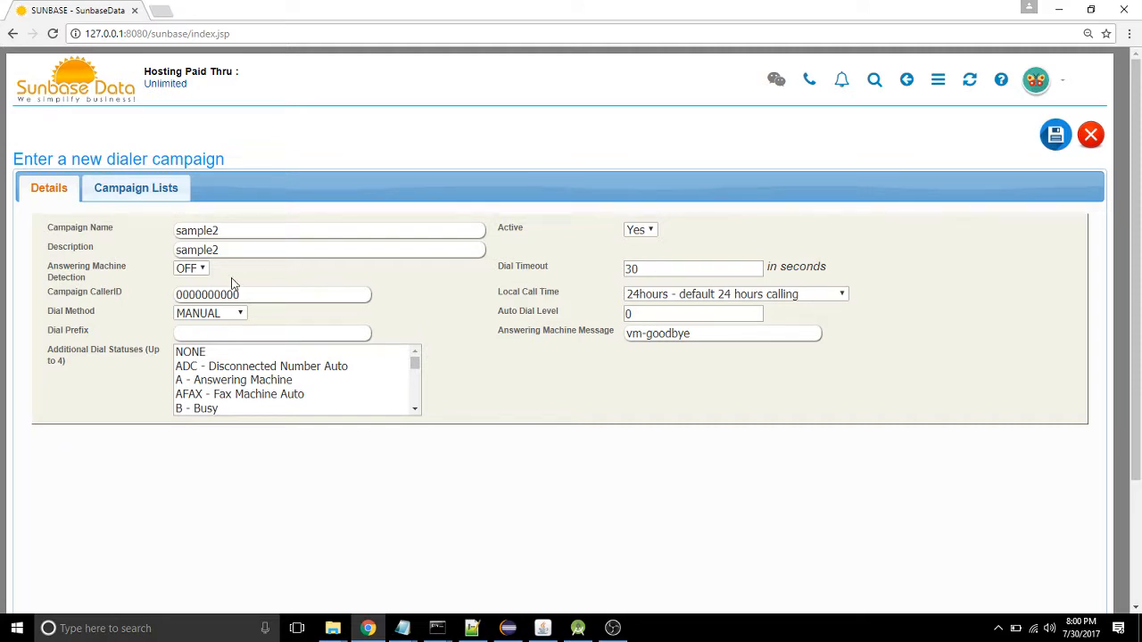
pyautogui.click(265, 299)
pyautogui.doubleClick(265, 301)
pyautogui.click(439, 283)
pyautogui.click(204, 315)
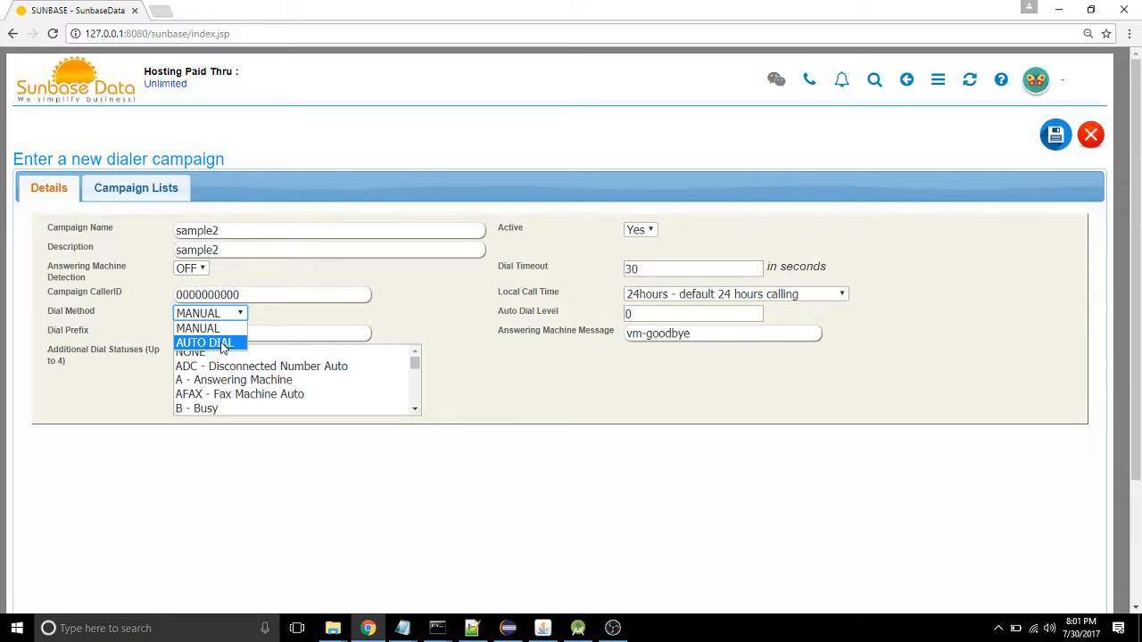
pyautogui.click(462, 325)
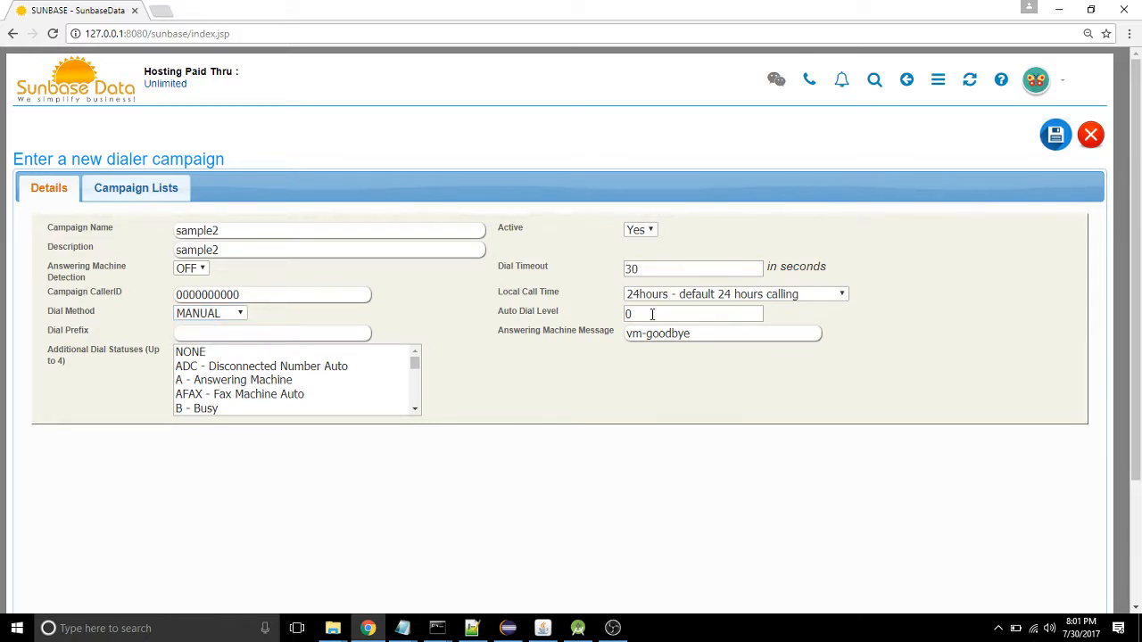
pyautogui.click(222, 331)
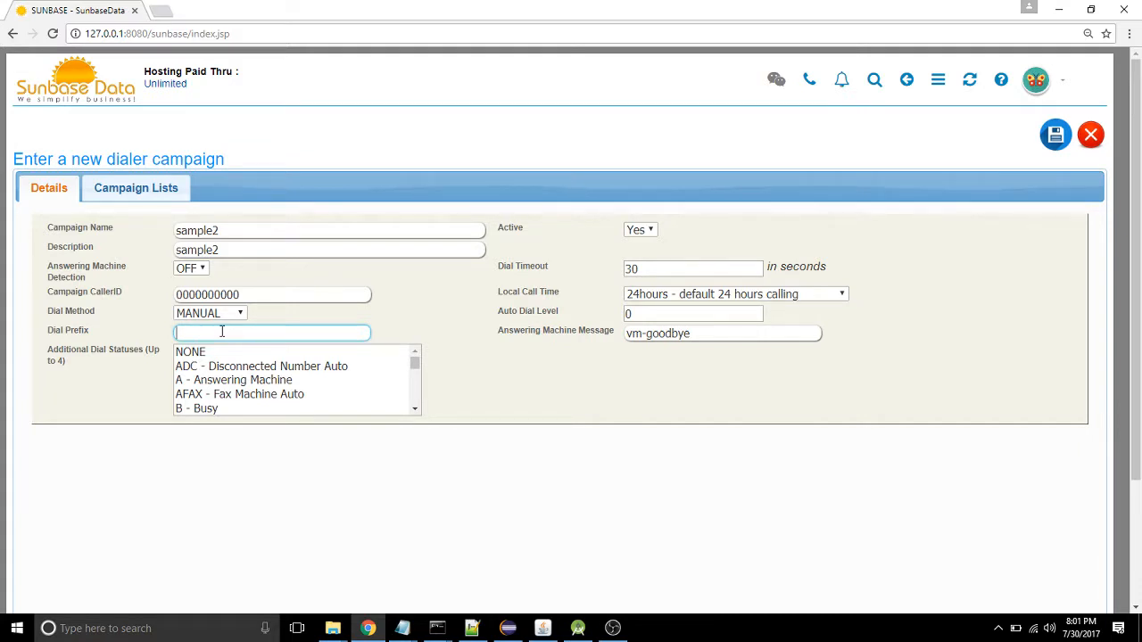
pyautogui.press('Tab')
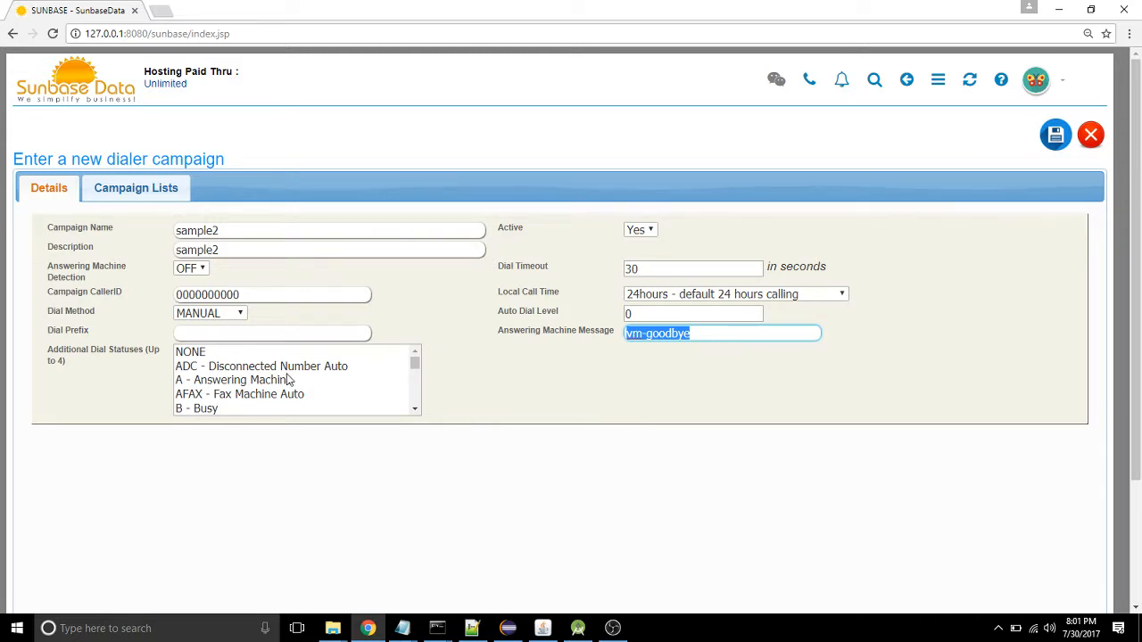
# Select the additional dial statuses from A - Answering Machine through NP - No Pitch No Price, and return to the campaigns list without saving.
pyautogui.moveTo(287, 380); pyautogui.dragTo(267, 416)
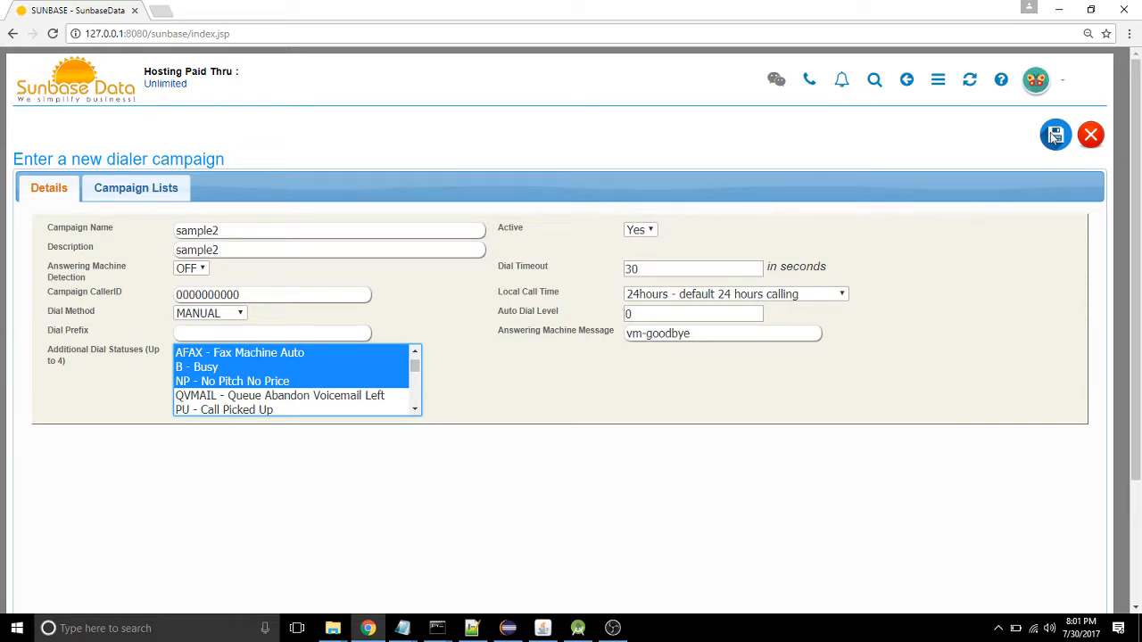
pyautogui.click(938, 80)
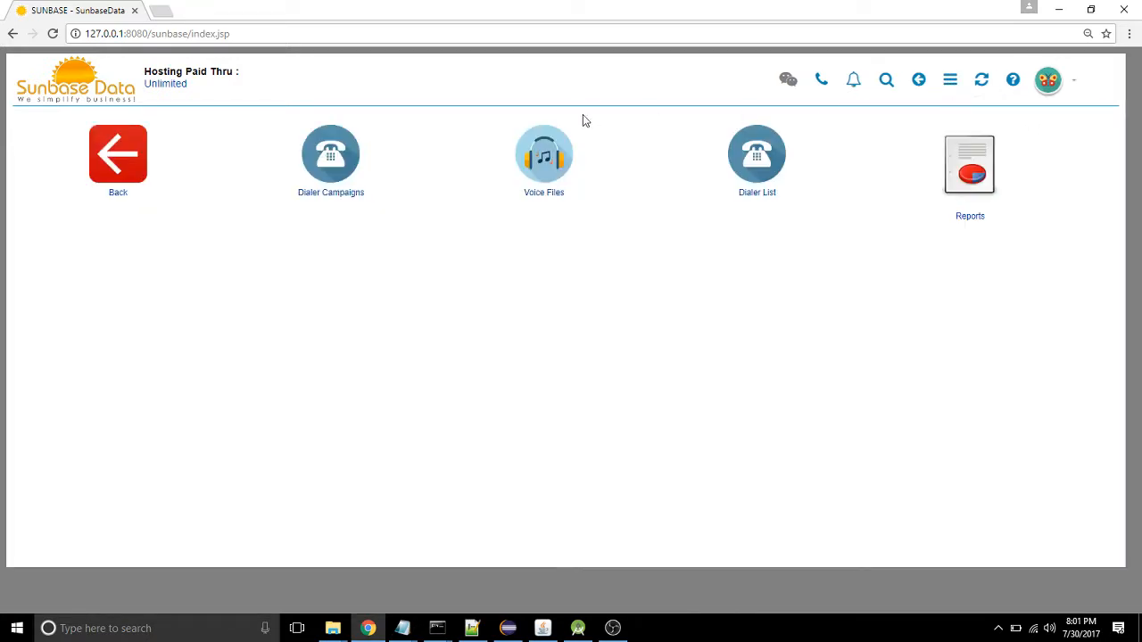
pyautogui.click(343, 175)
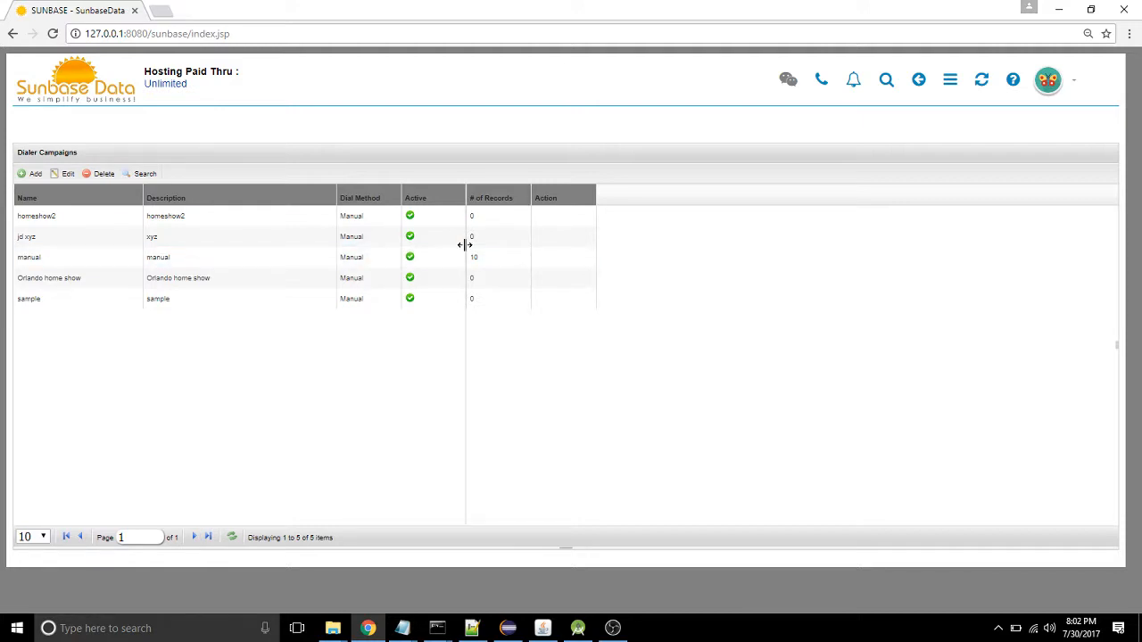
# Start a new dialer list with home show 2 as both its list name and its description.
pyautogui.click(950, 80)
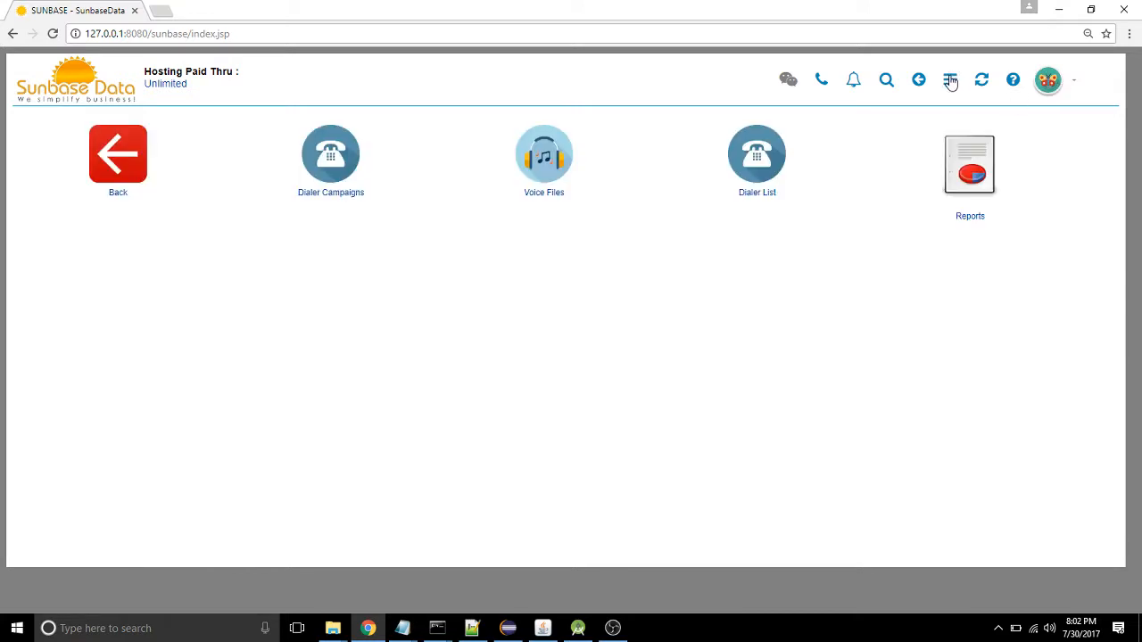
pyautogui.click(767, 159)
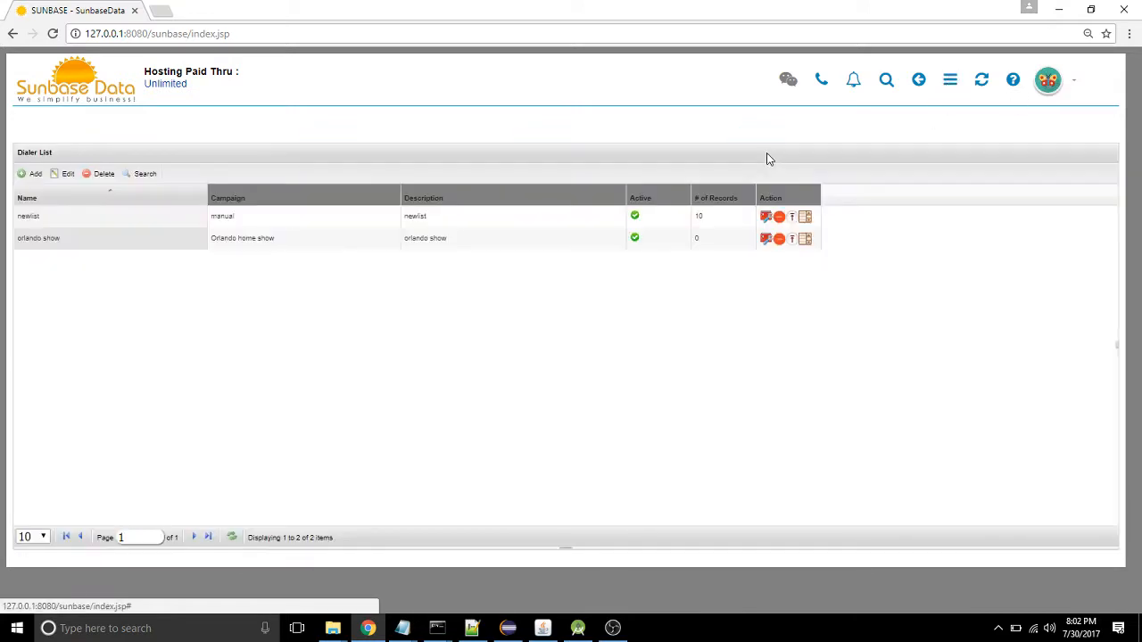
pyautogui.click(30, 174)
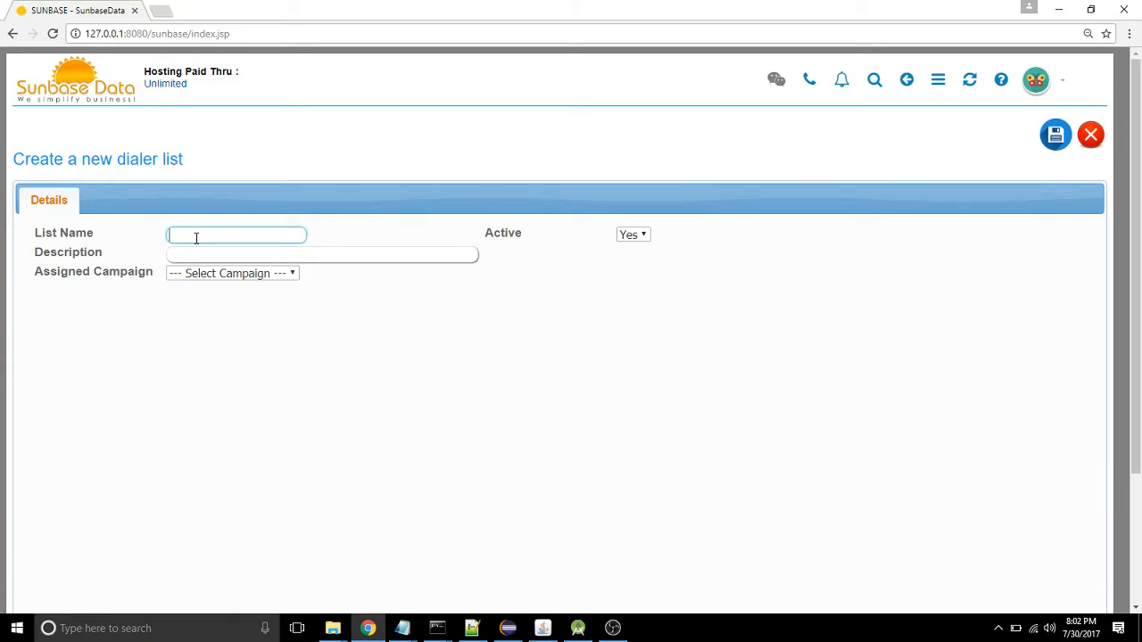
pyautogui.write('home show 2')
pyautogui.moveTo(253, 235); pyautogui.dragTo(73, 235)
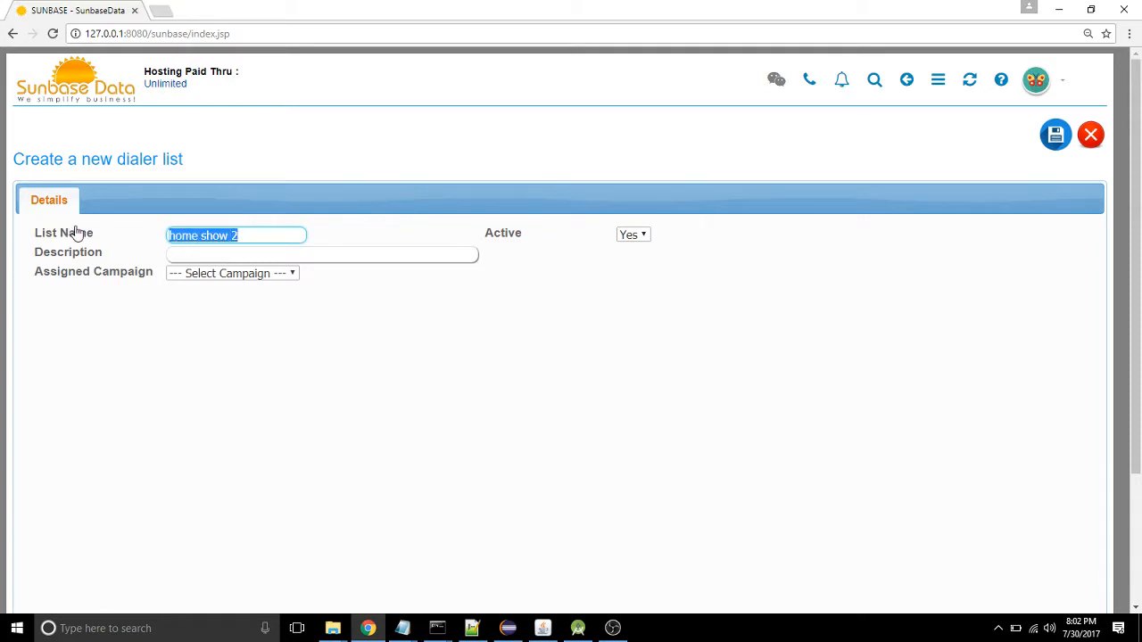
pyautogui.click(252, 256)
pyautogui.hotkey('ctrl', 'v')
# Assign the new list to the Orlando home show campaign and save it.
pyautogui.click(236, 276)
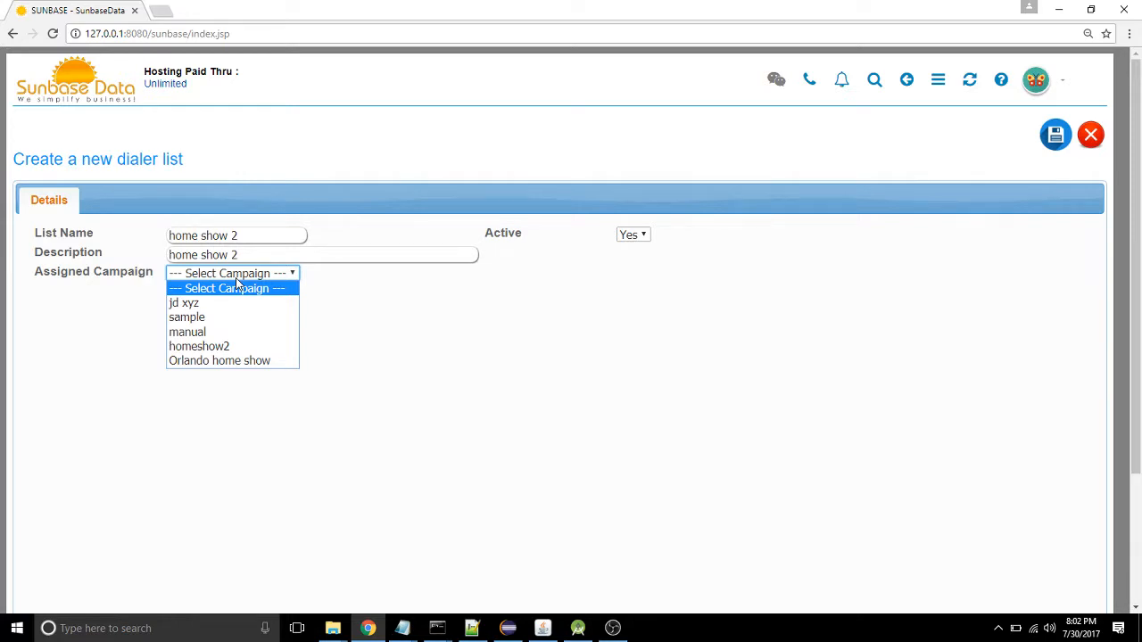
pyautogui.click(254, 360)
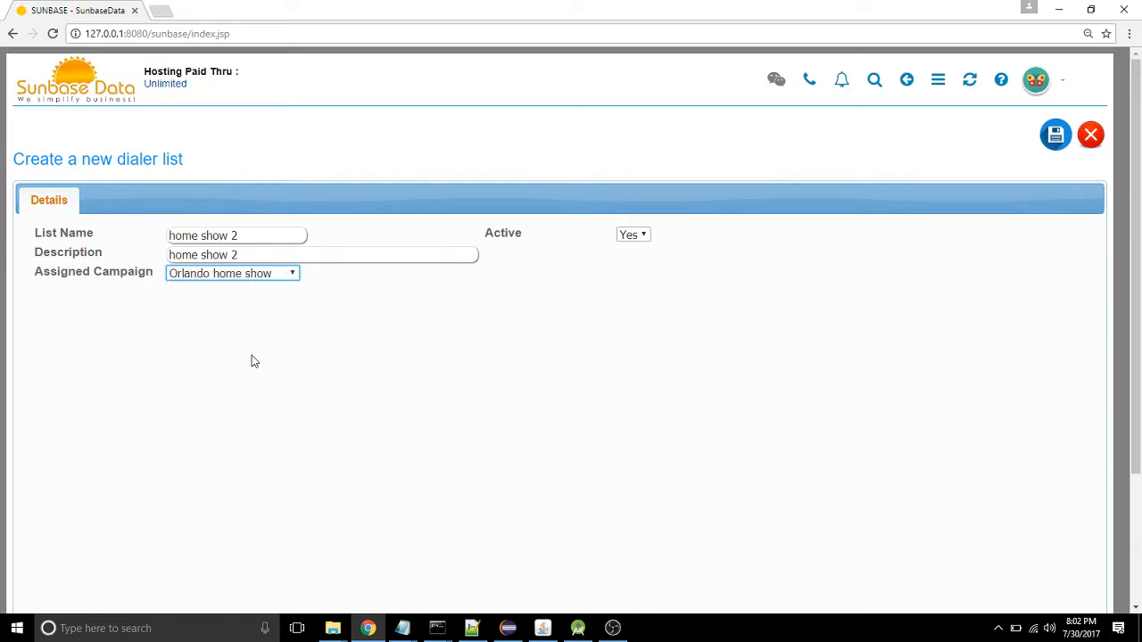
pyautogui.click(1054, 137)
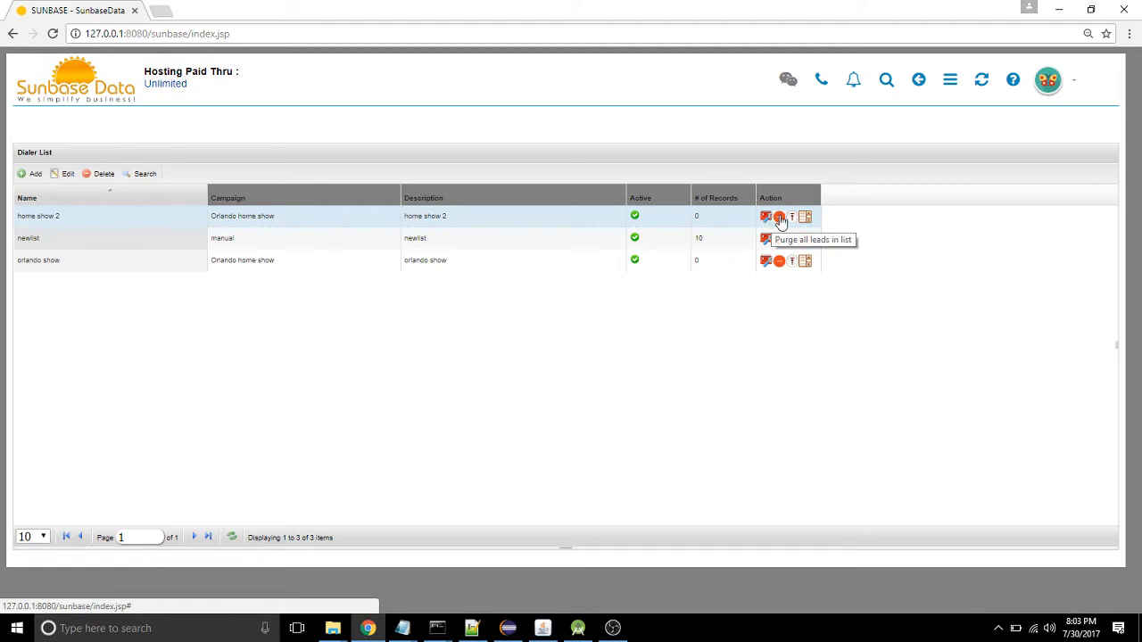
# Request purging all leads in the home show 2 list and decline the confirmation.
pyautogui.click(779, 218)
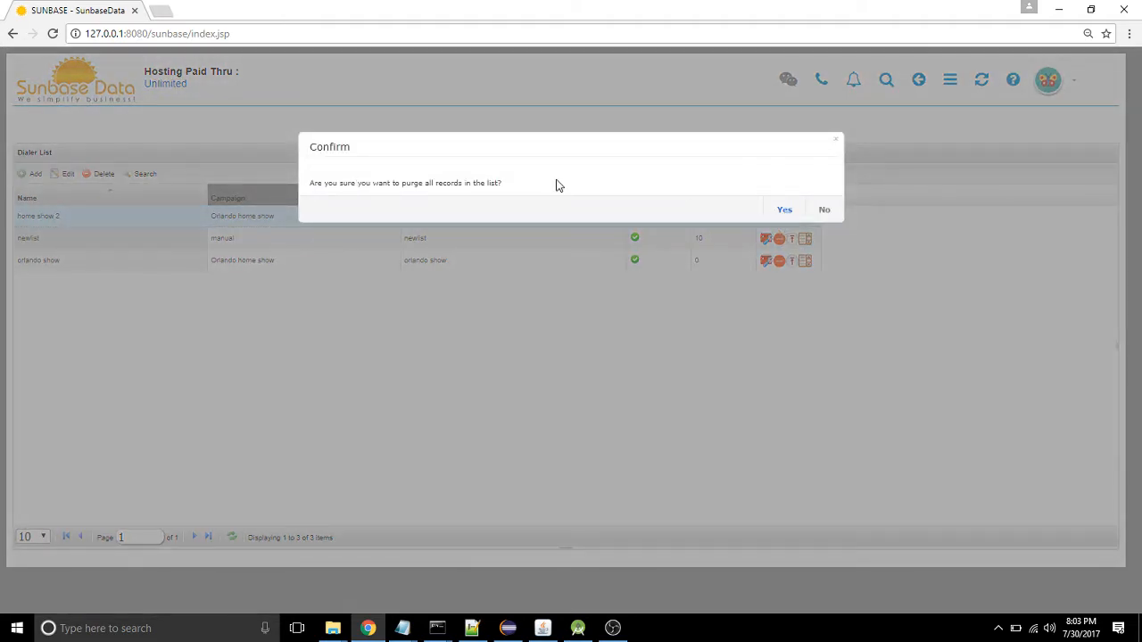
pyautogui.click(824, 210)
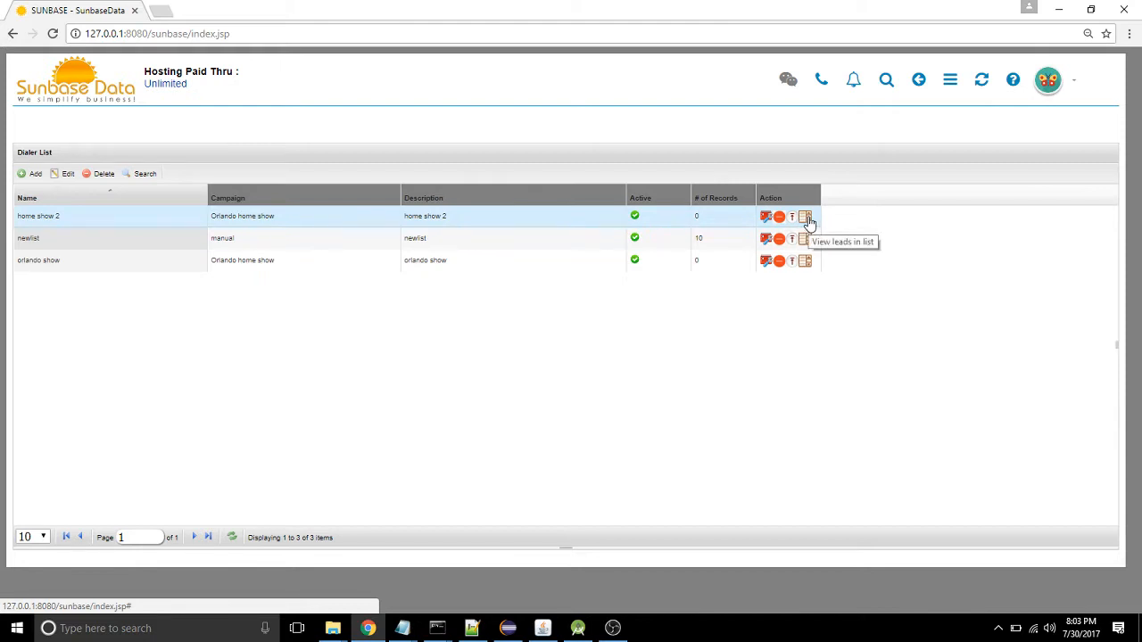
# Search for leads whose utility is Duke and add them to the home show 2 dialer list.
pyautogui.click(793, 219)
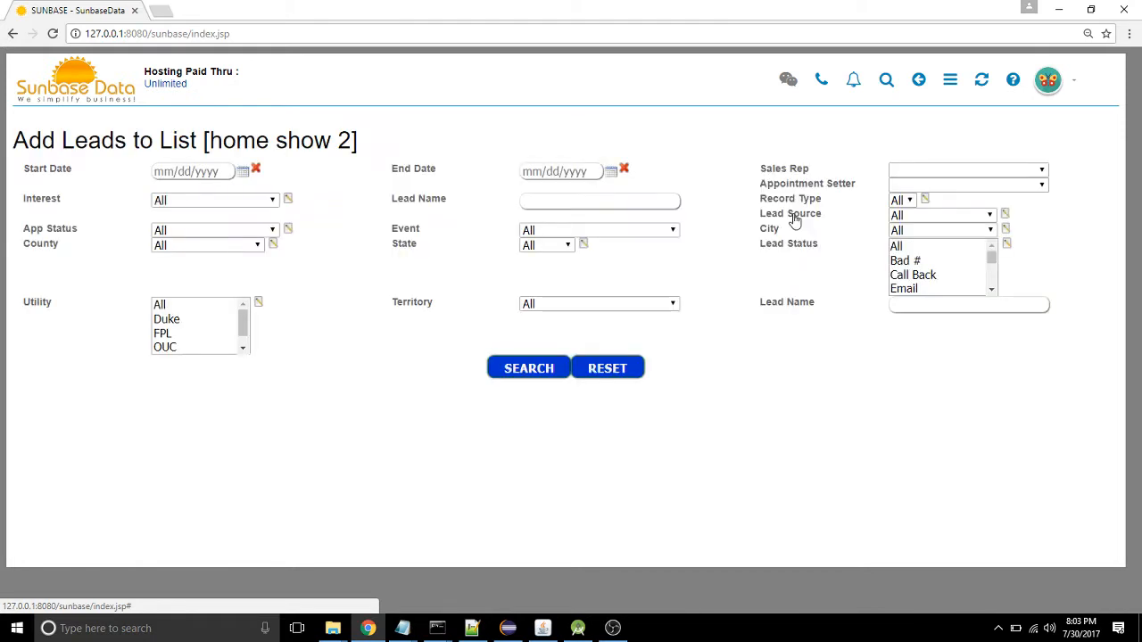
pyautogui.click(174, 323)
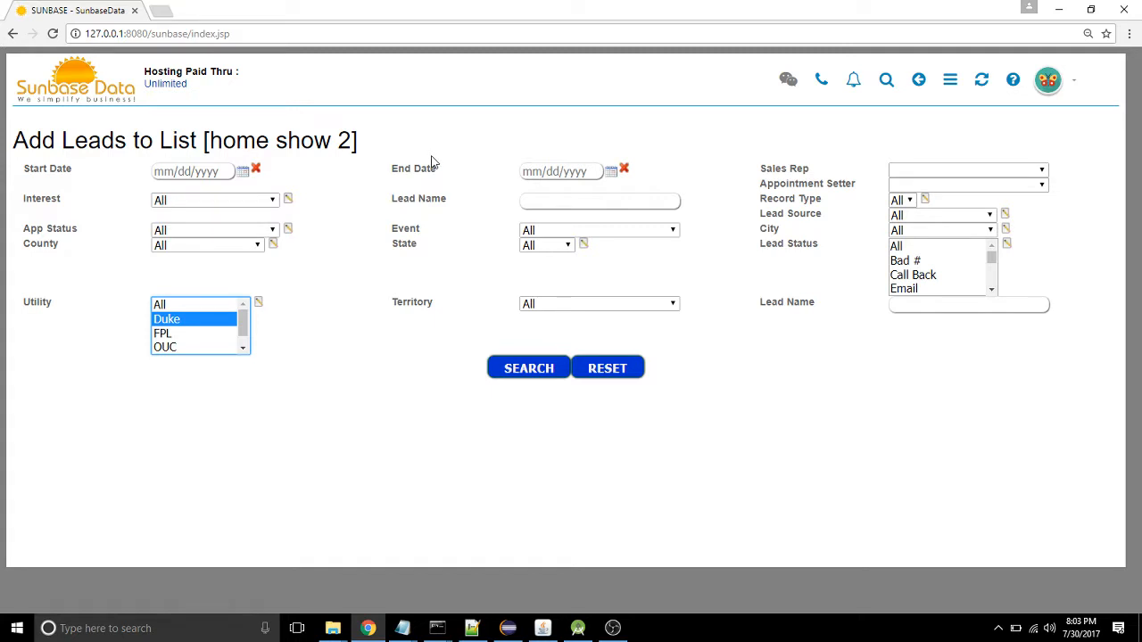
pyautogui.click(532, 232)
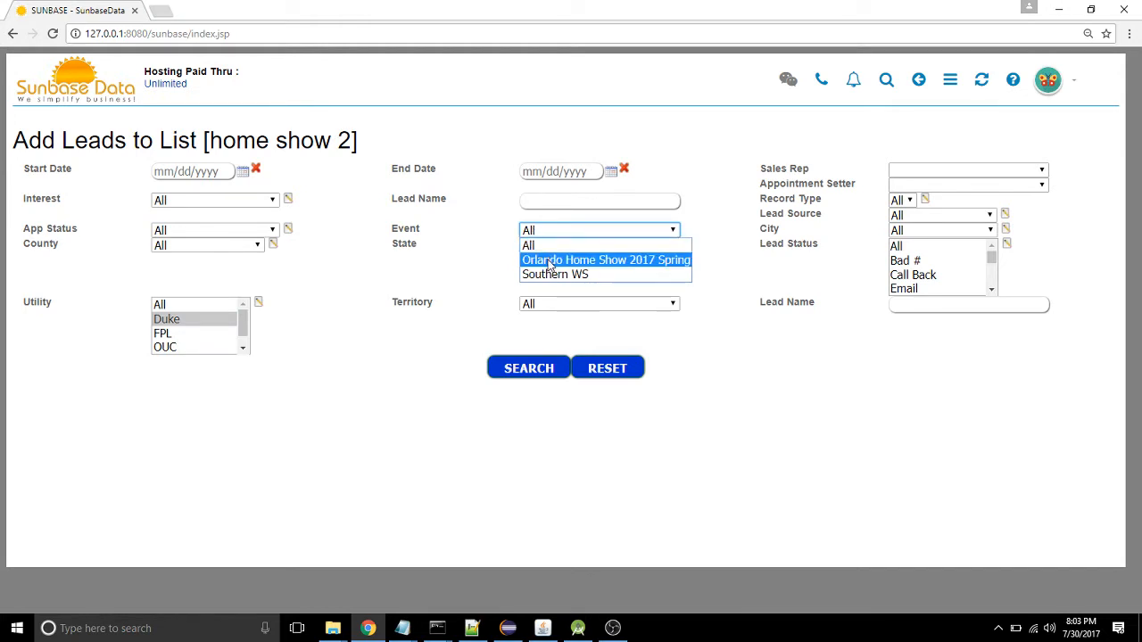
pyautogui.click(685, 319)
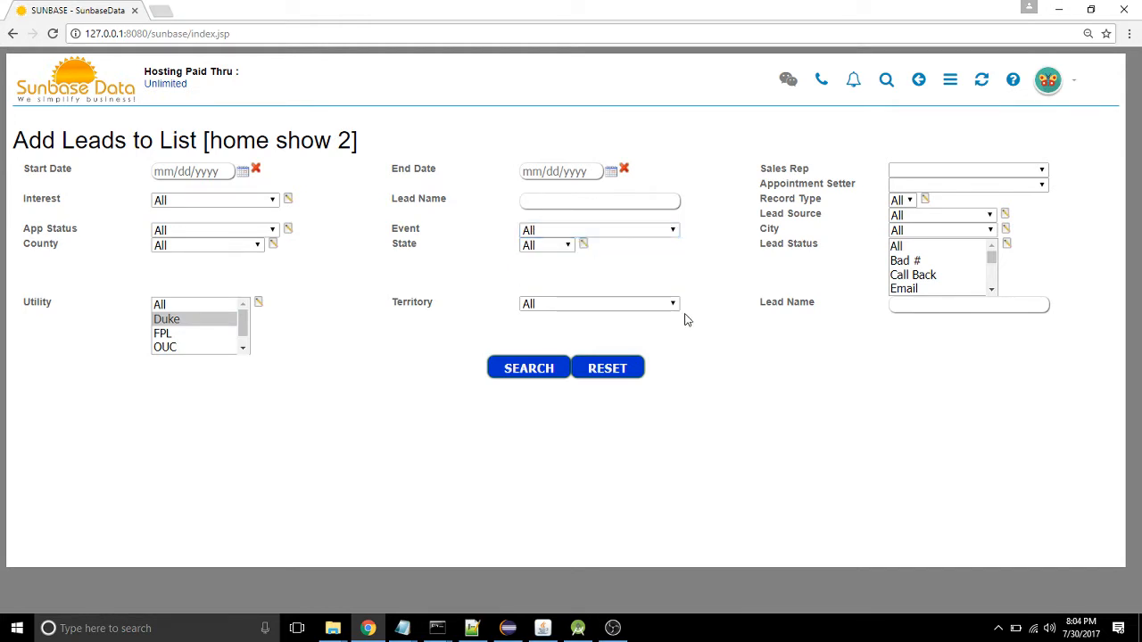
pyautogui.click(517, 373)
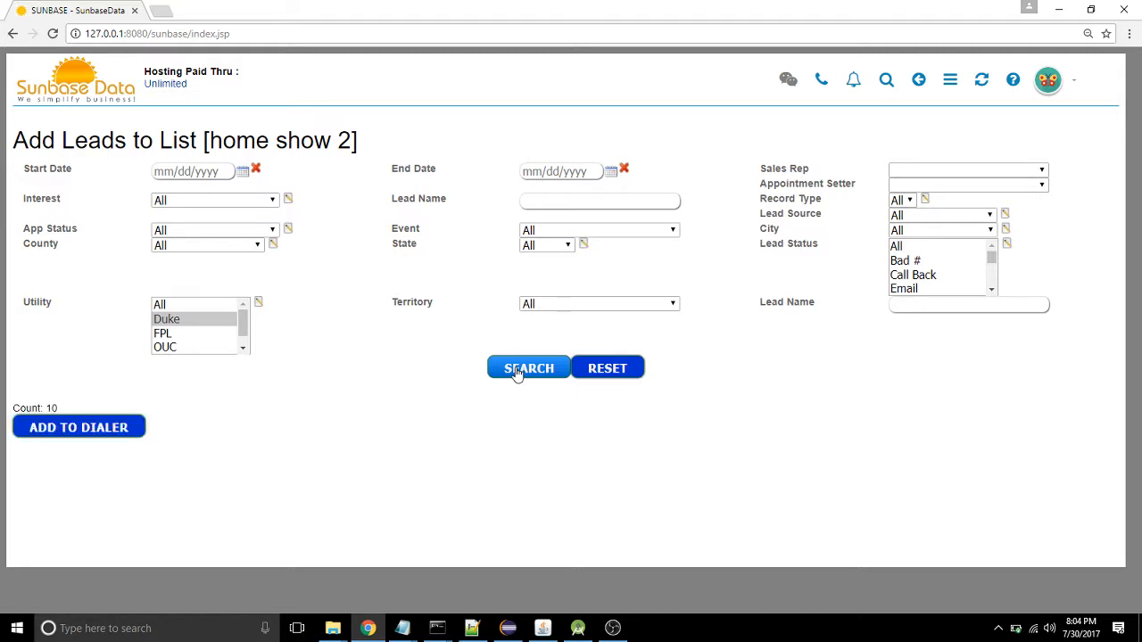
pyautogui.click(73, 430)
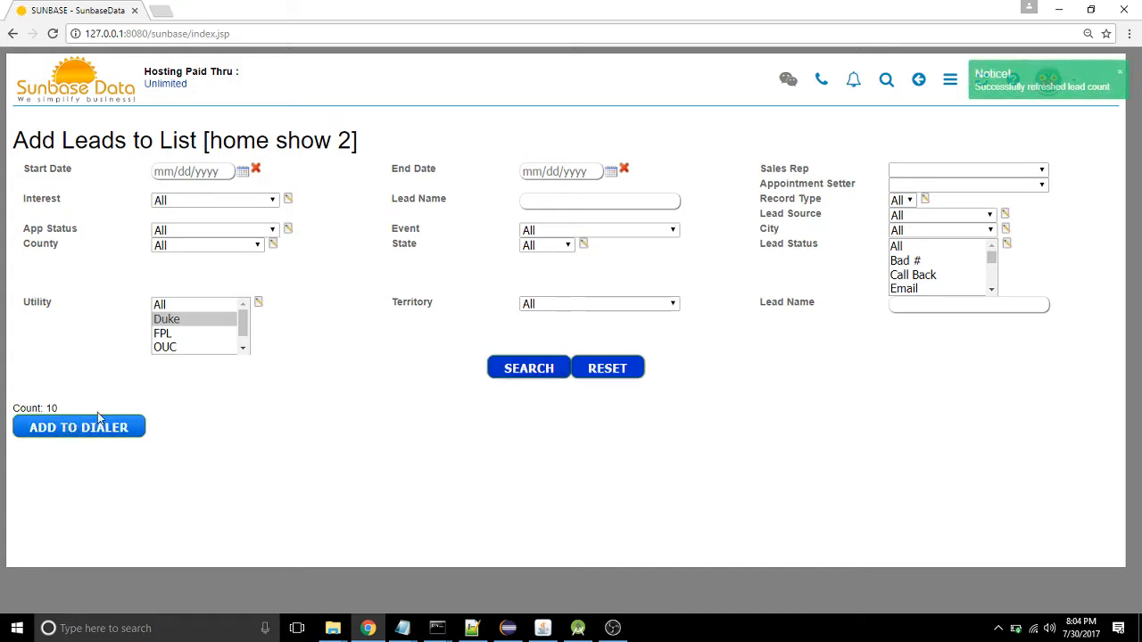
# Return to the Dialer List, view the leads in the home show 2 list, and close the leads view.
pyautogui.click(950, 80)
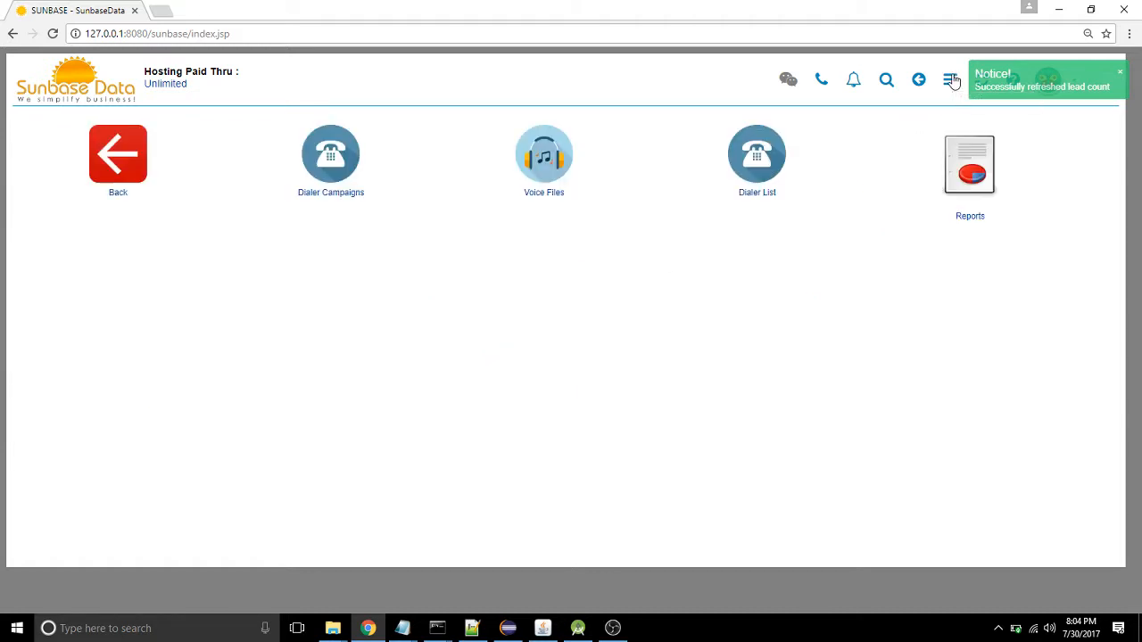
pyautogui.click(769, 165)
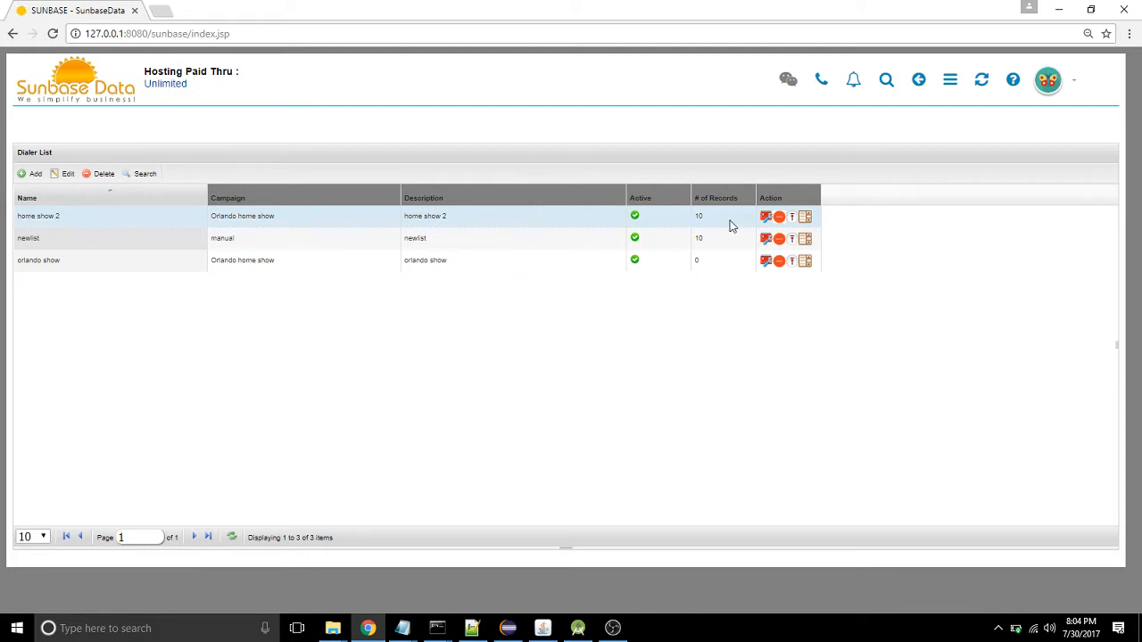
pyautogui.click(805, 218)
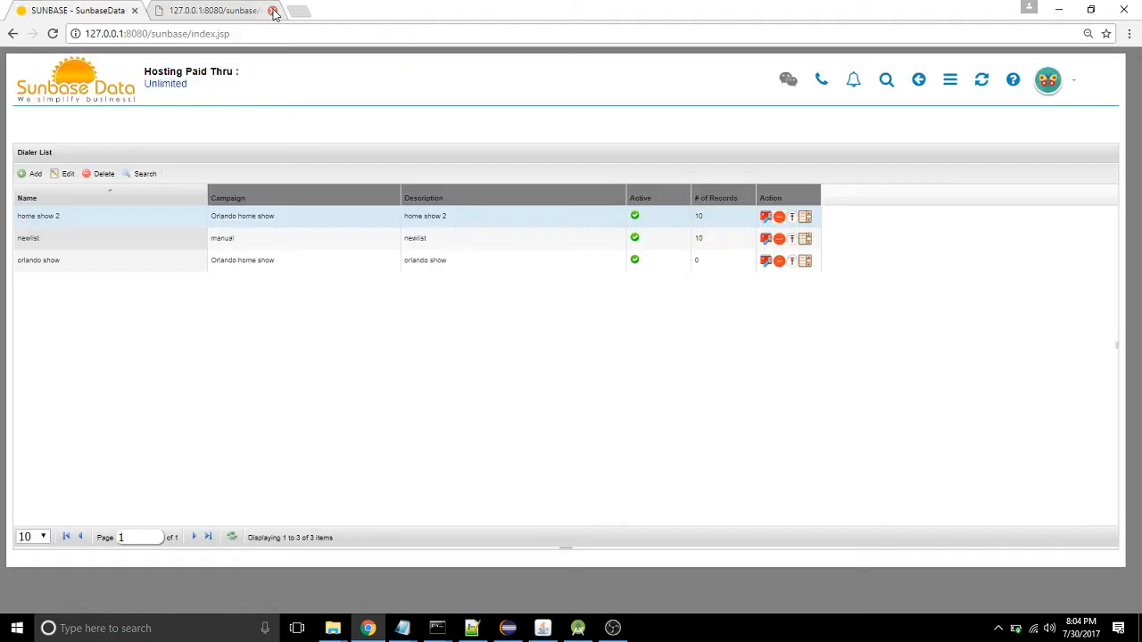
pyautogui.click(273, 11)
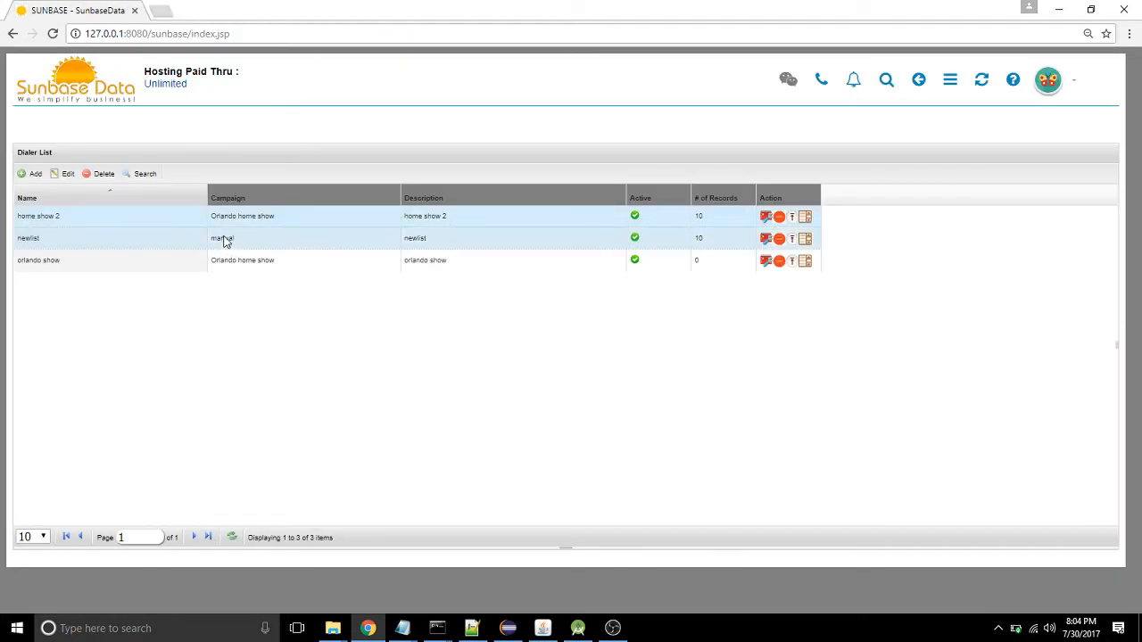
# Open the dialer's voice files, bring up the form for adding an audio file, and cancel it.
pyautogui.click(949, 83)
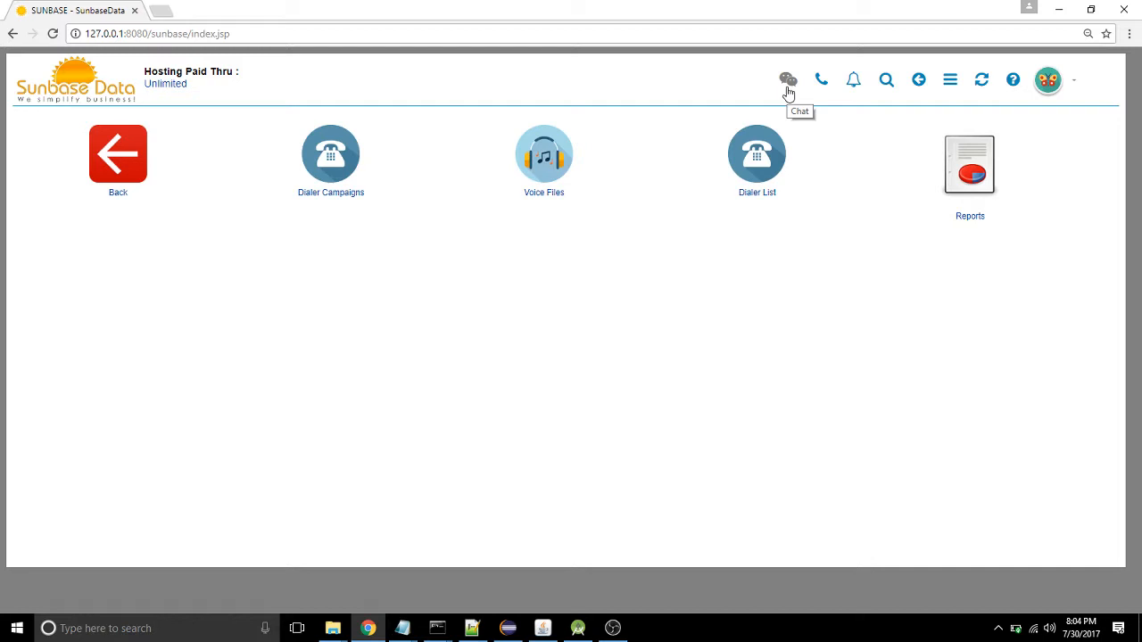
pyautogui.click(546, 158)
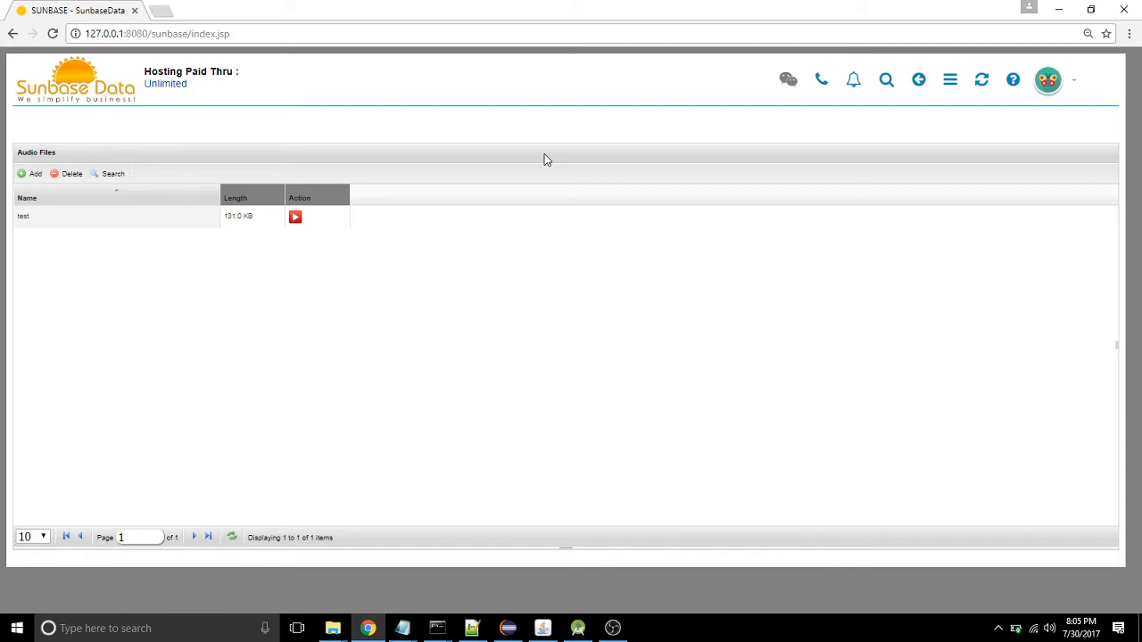
pyautogui.click(34, 175)
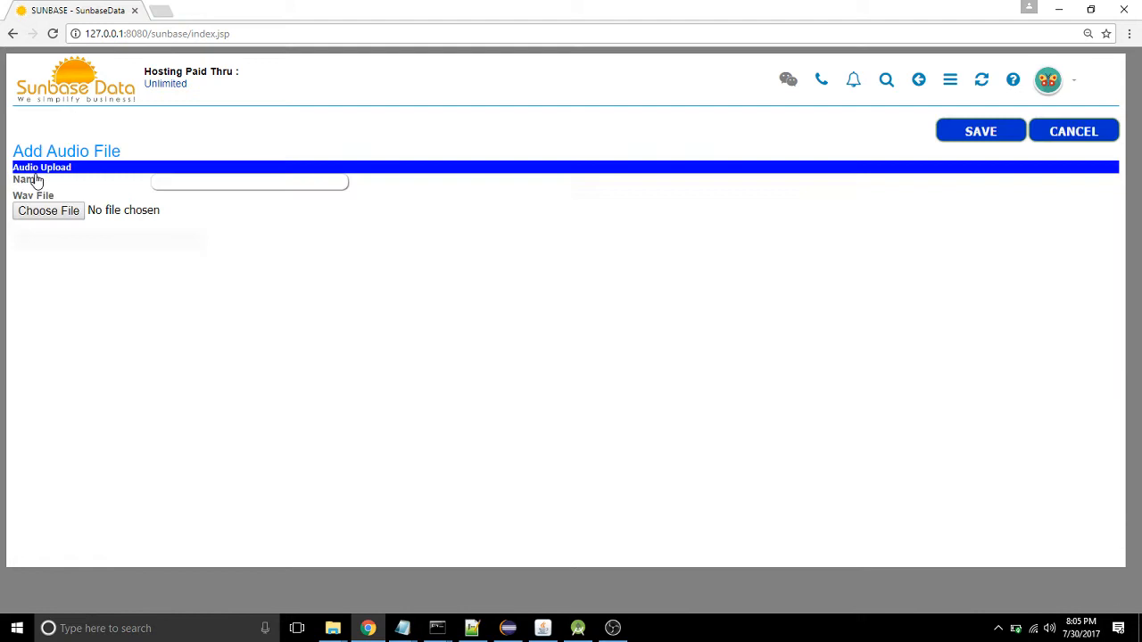
pyautogui.click(224, 182)
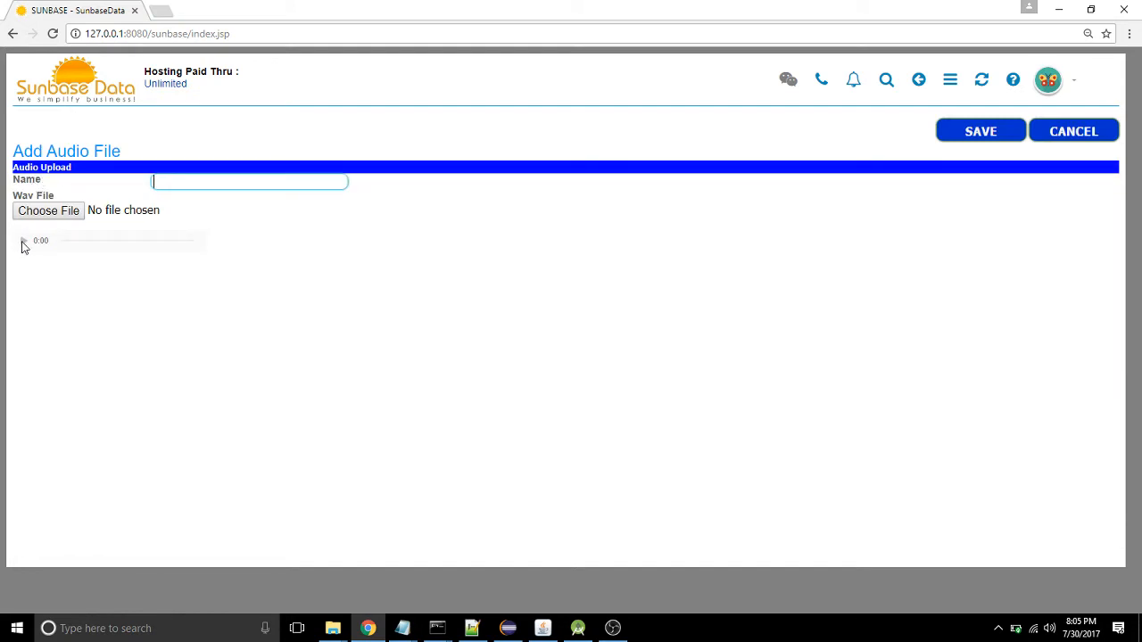
pyautogui.click(1067, 136)
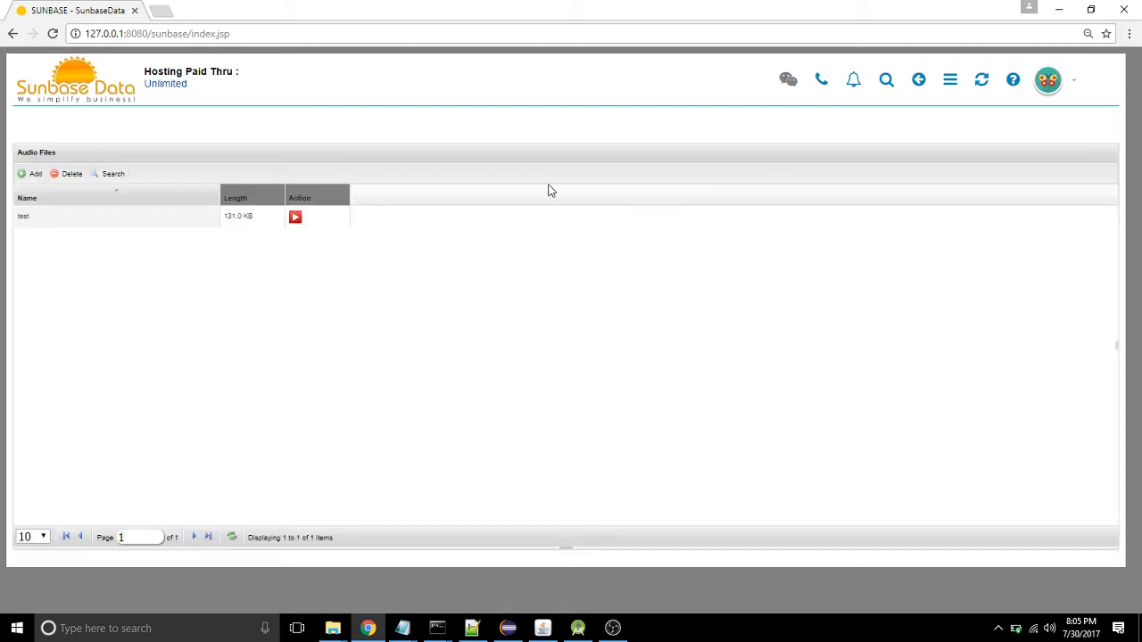
# Play the existing test audio file and pause its playback.
pyautogui.click(295, 219)
pyautogui.click(25, 156)
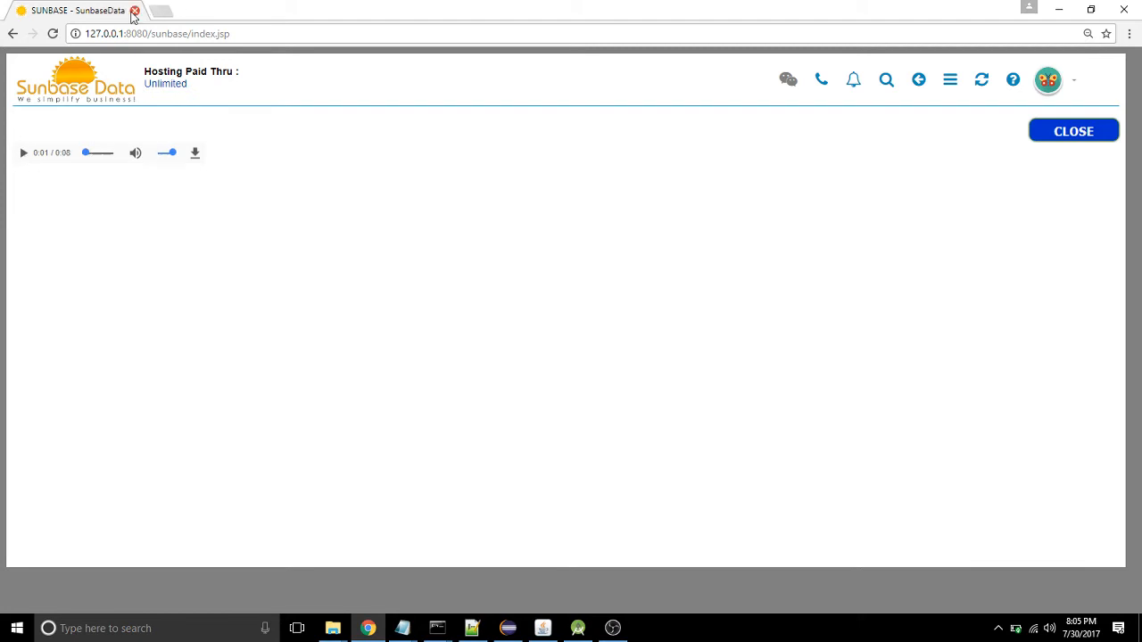
# Open the dialer reports, review the available report types, and choose Agent Time Detail.
pyautogui.click(950, 79)
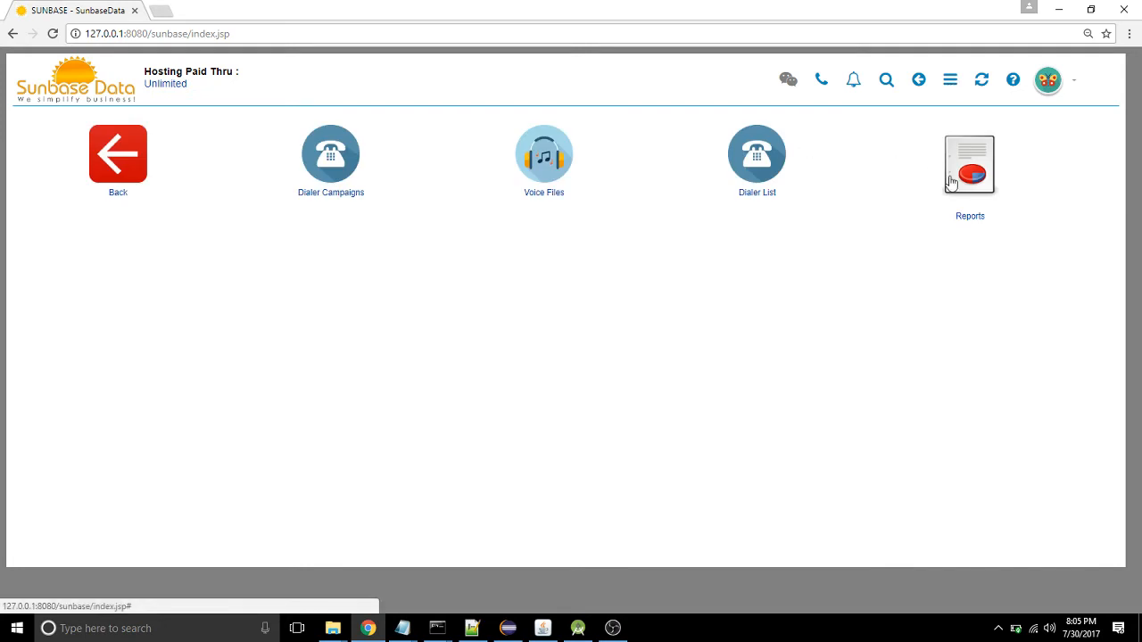
pyautogui.click(951, 182)
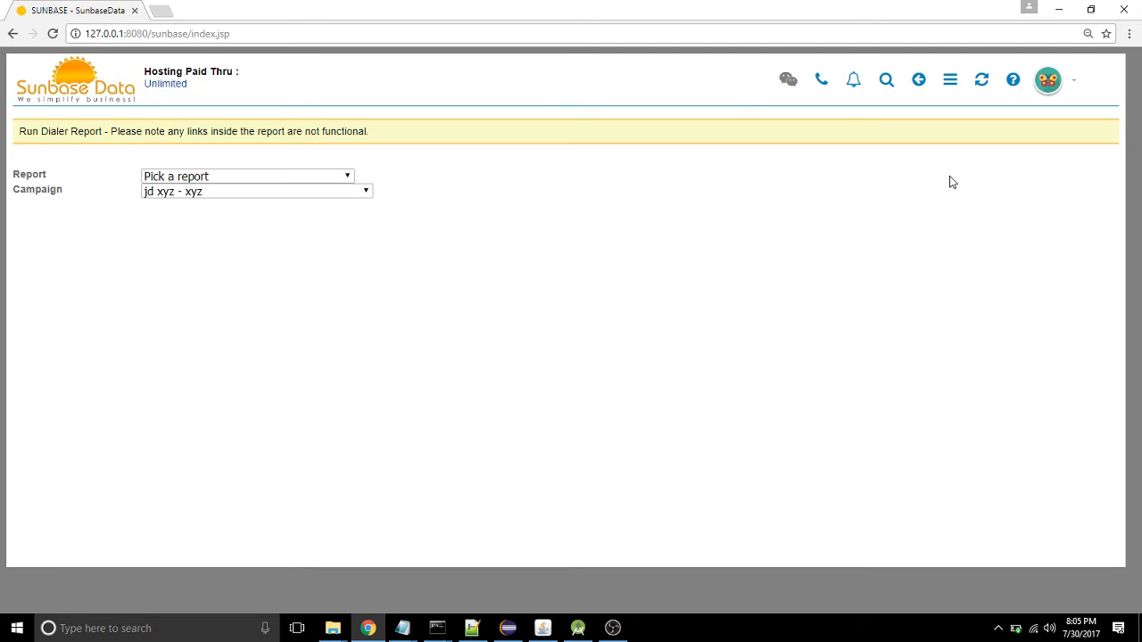
pyautogui.click(240, 175)
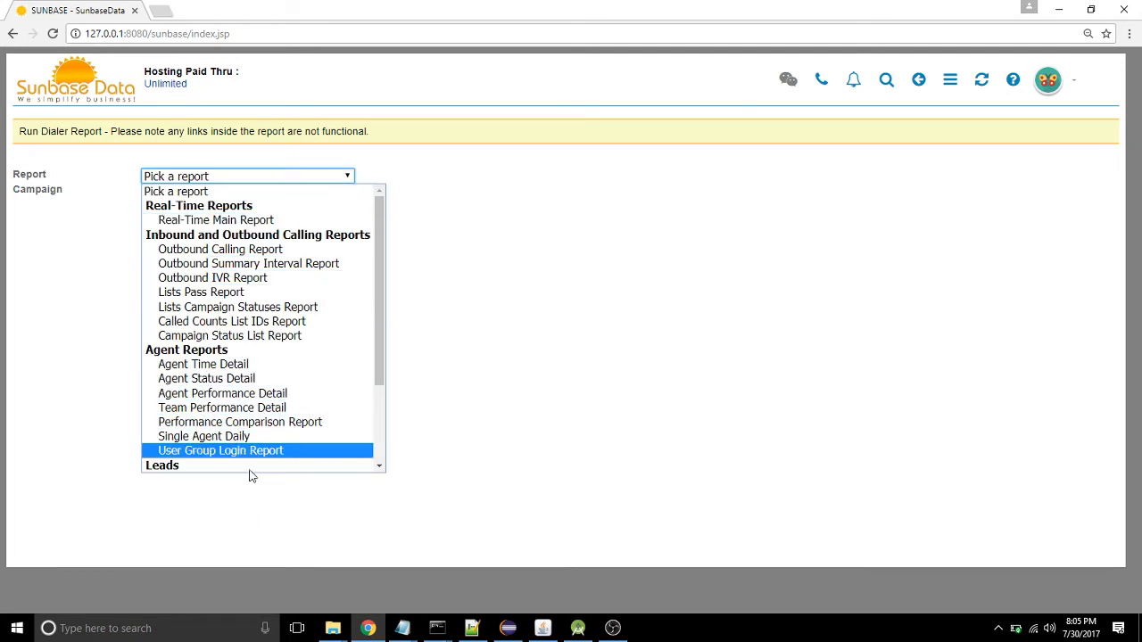
pyautogui.click(379, 448)
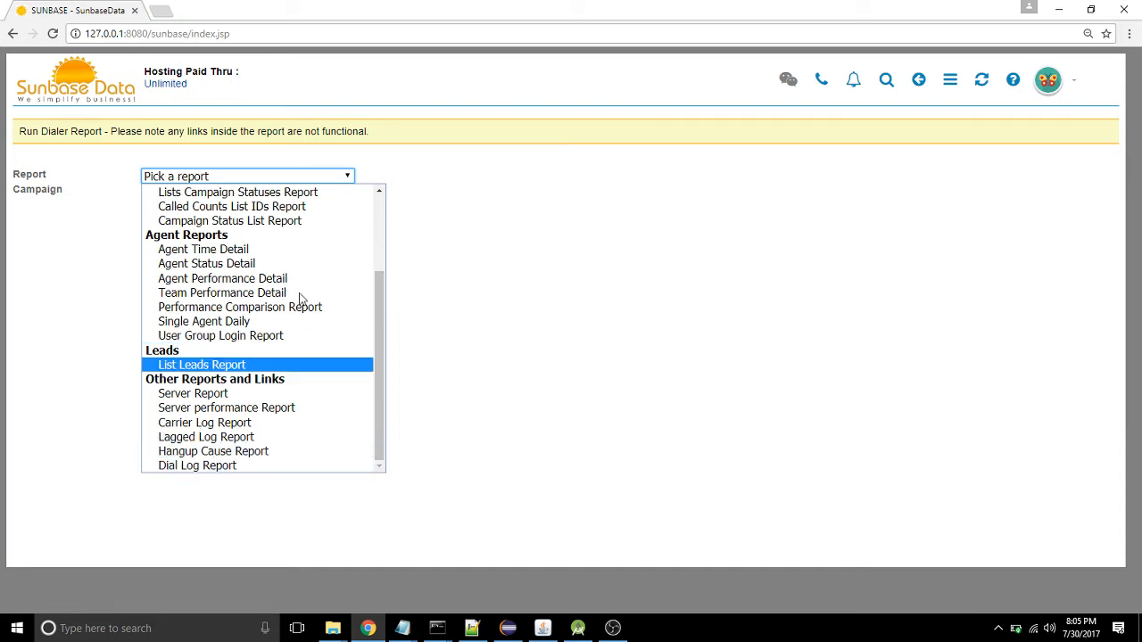
pyautogui.click(290, 249)
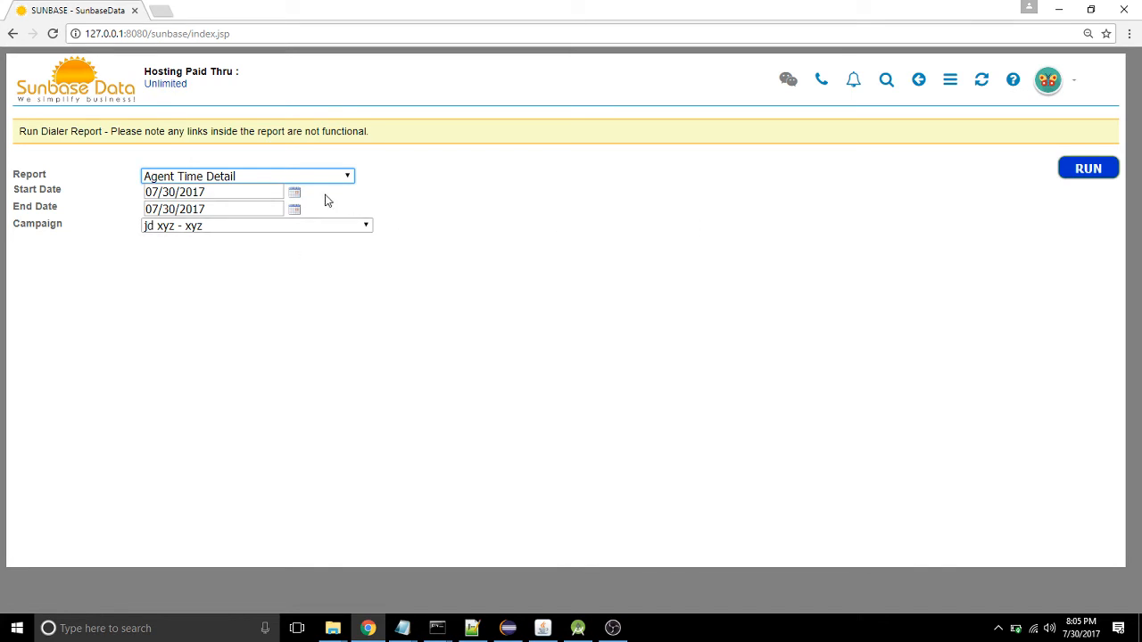
# Run the Agent Time Detail report for the jd xyz - xyz campaign and return to the dialer menu.
pyautogui.click(308, 230)
pyautogui.click(307, 234)
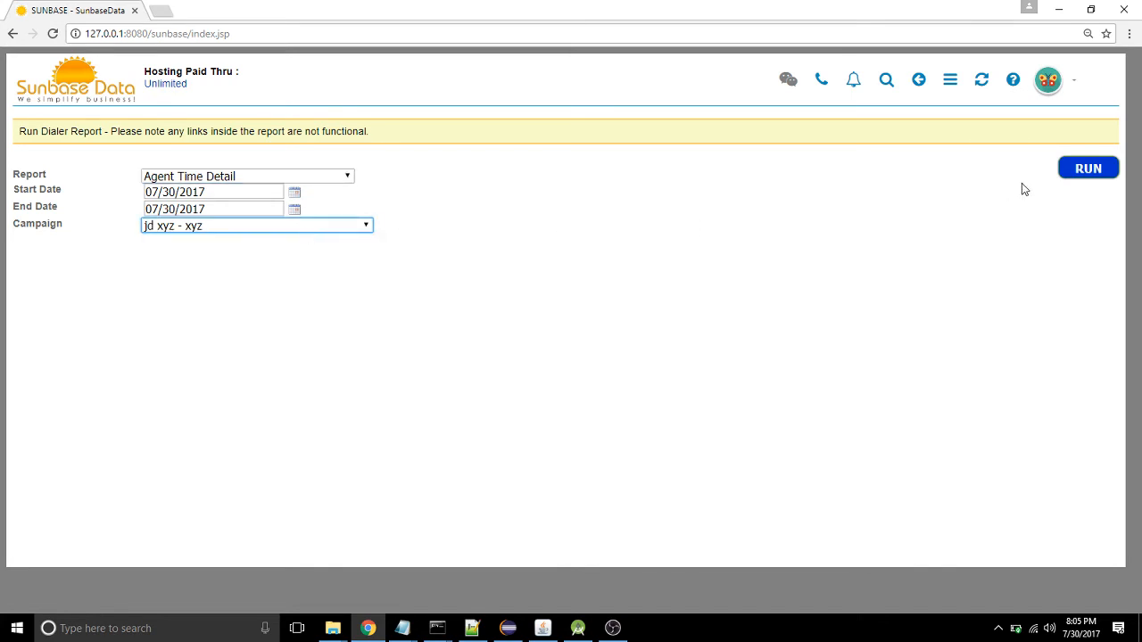
pyautogui.click(1092, 169)
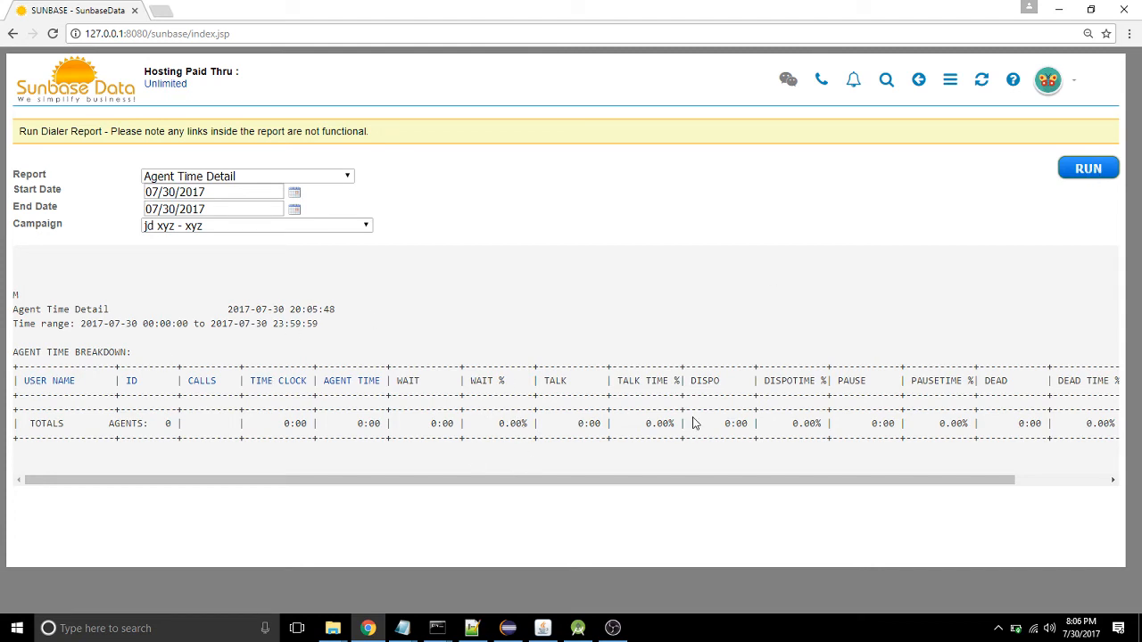
pyautogui.click(951, 80)
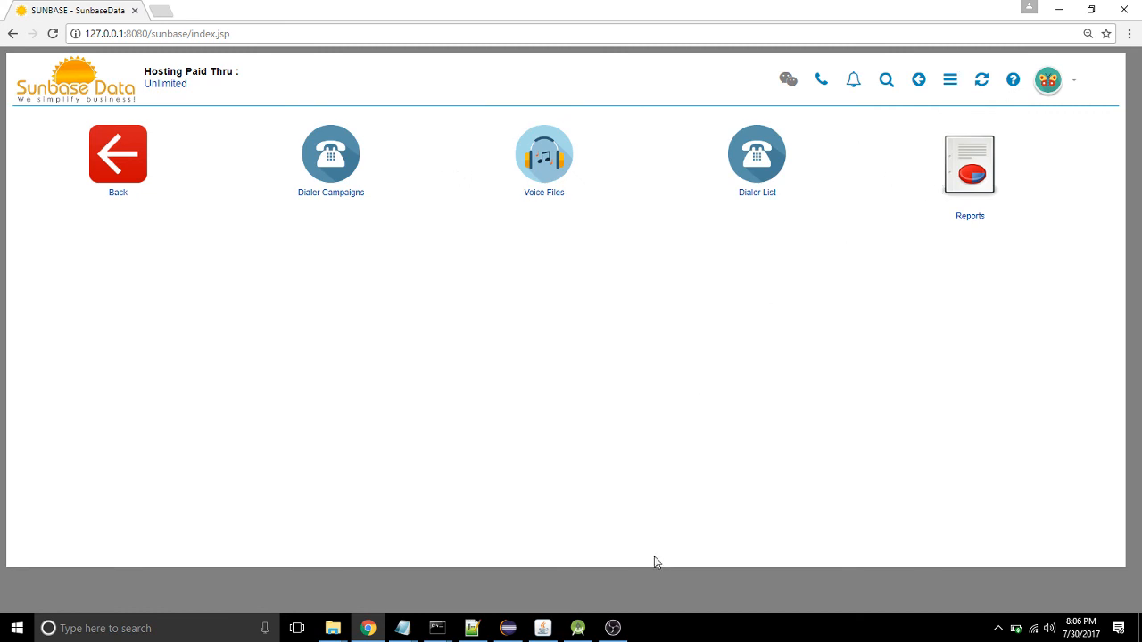
pyautogui.click(614, 630)
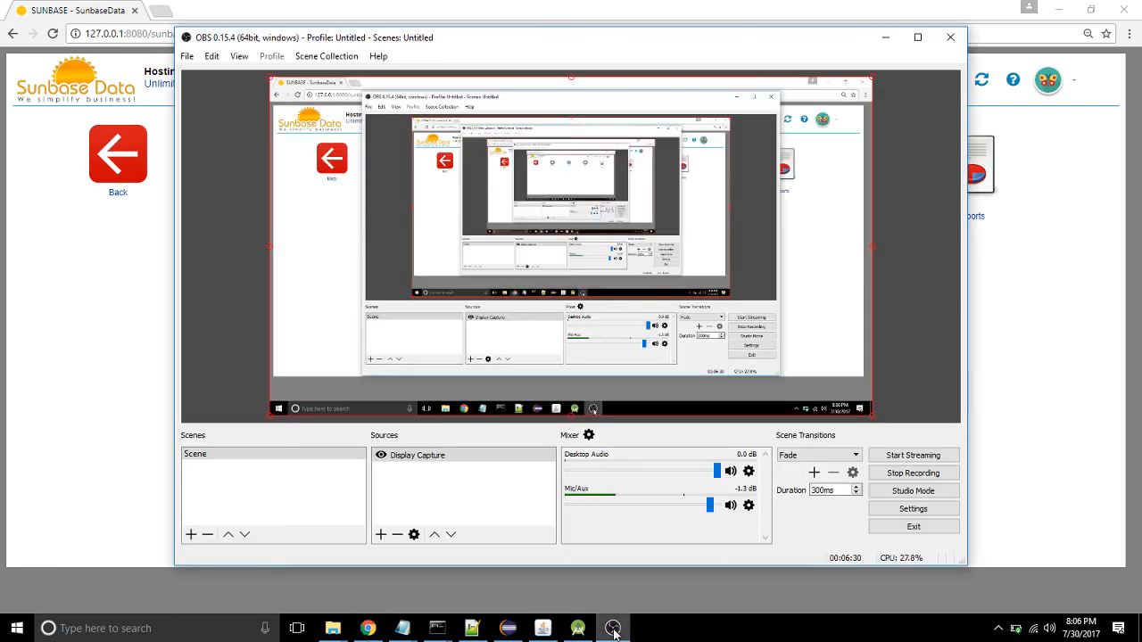